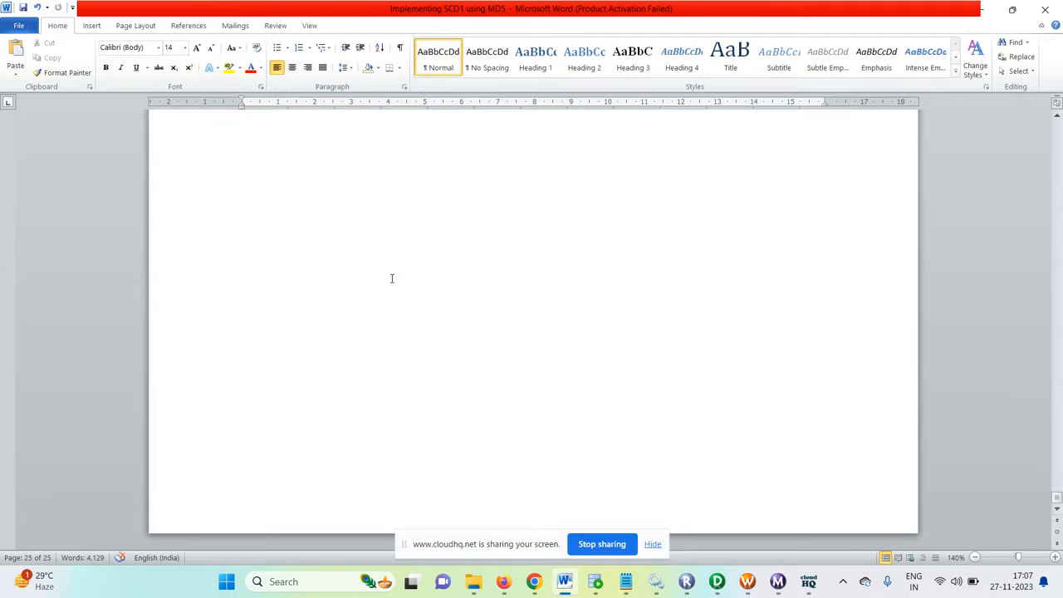
Step: Switch to PowerCenter Designer and examine the m_employees_variable_cdc_video mapping and the ports of its EXPTRANS expression transformation
left_click(717, 582)
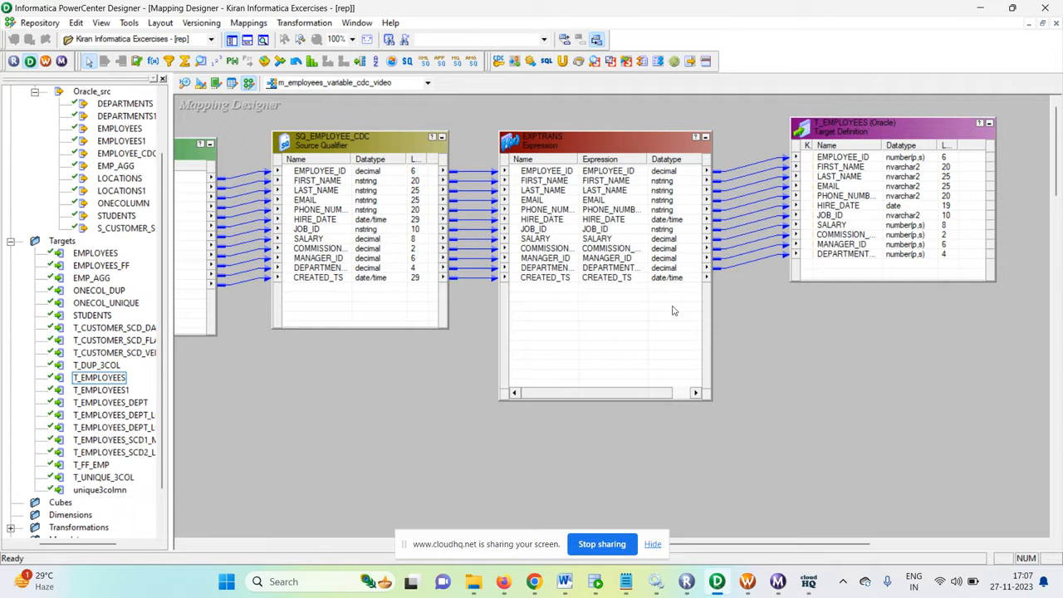
left_click_drag(850, 551, 695, 551)
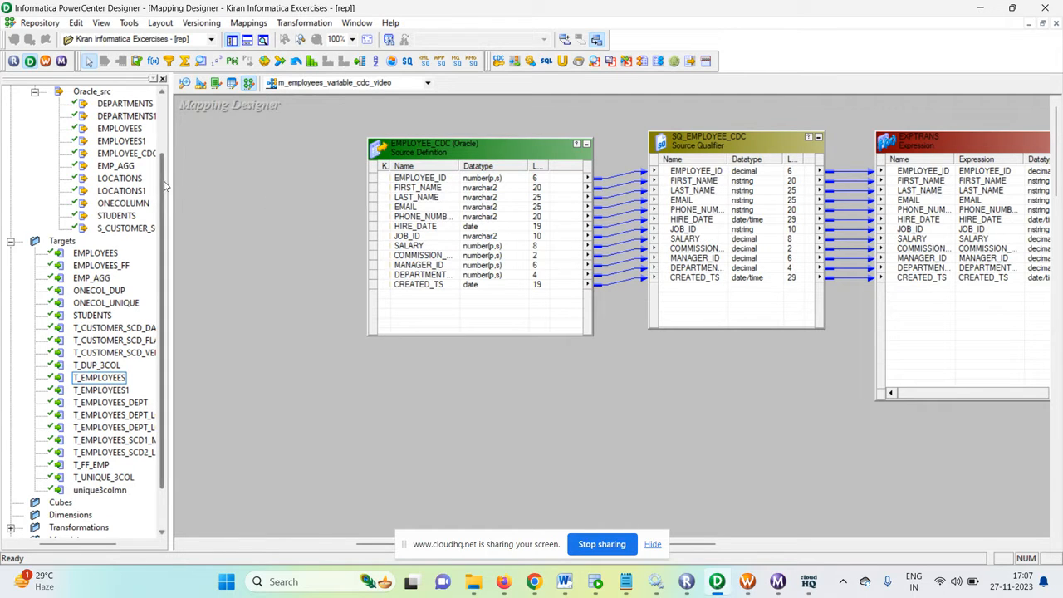
scroll(164, 187, "up", 1)
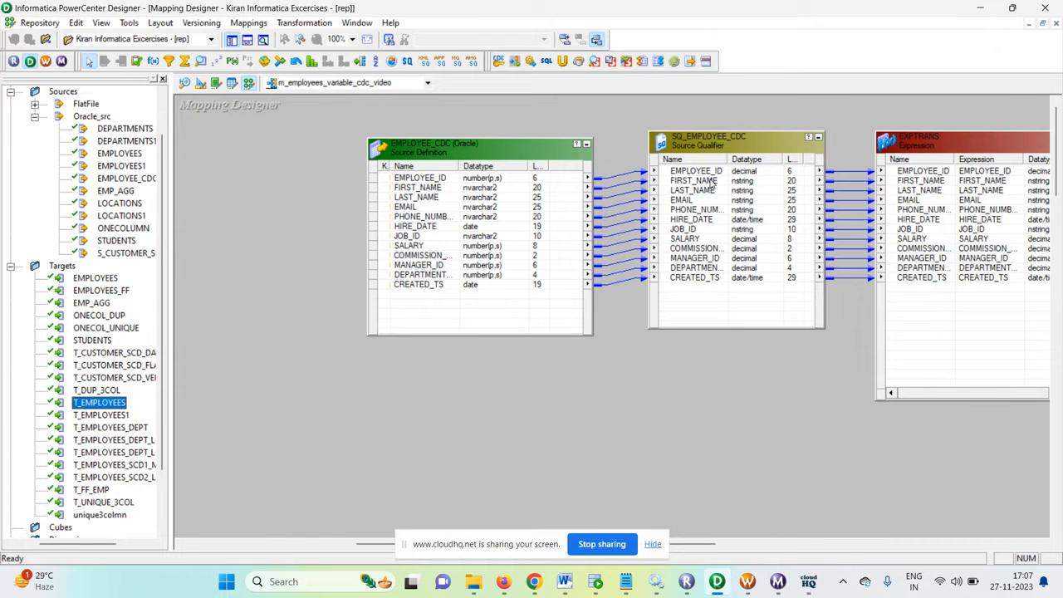
left_click_drag(698, 544, 741, 549)
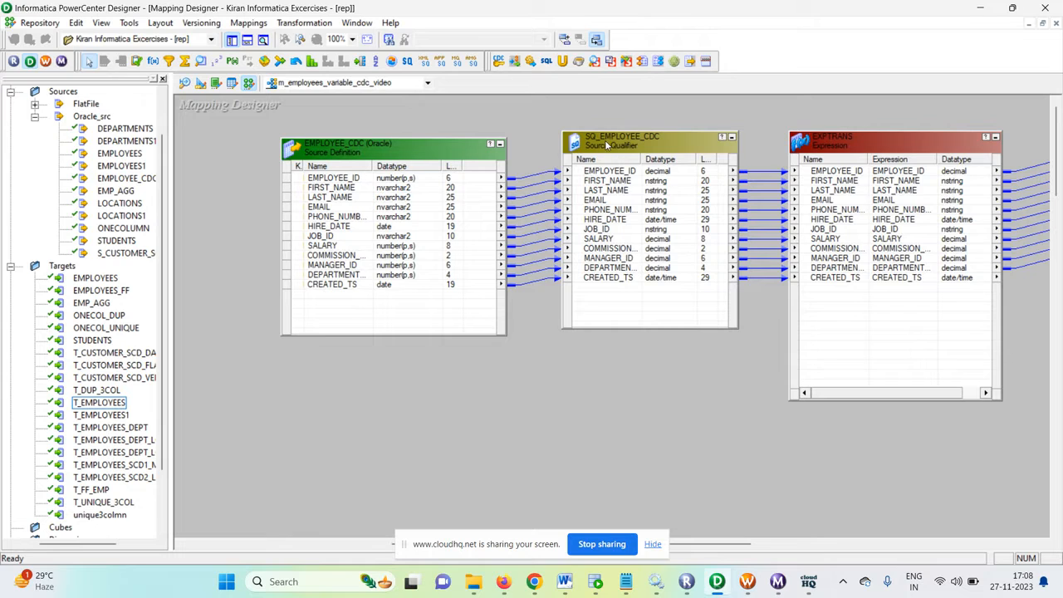
left_click_drag(736, 545, 781, 475)
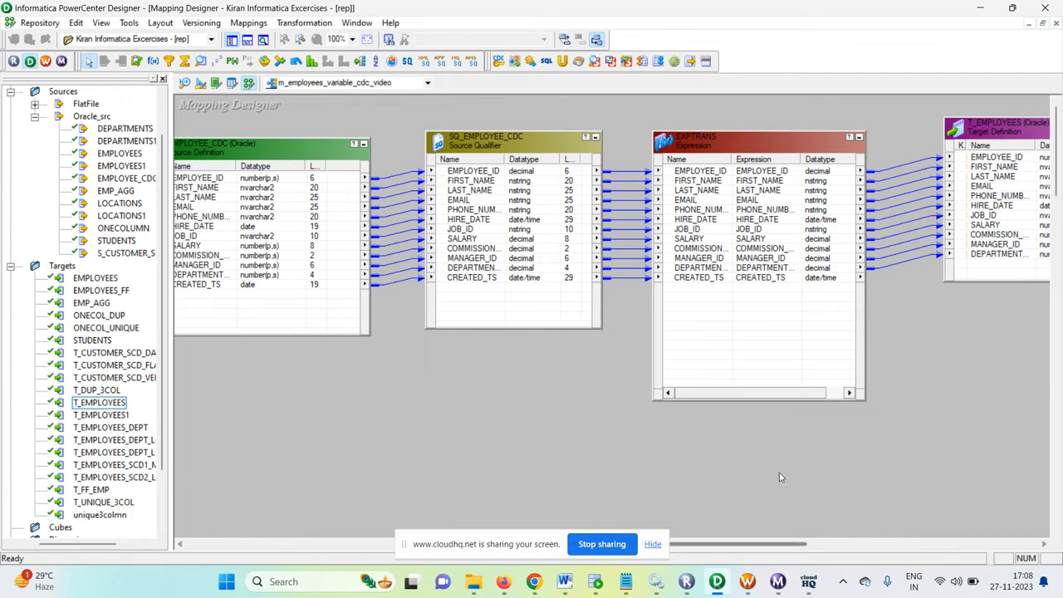
double_click(718, 137)
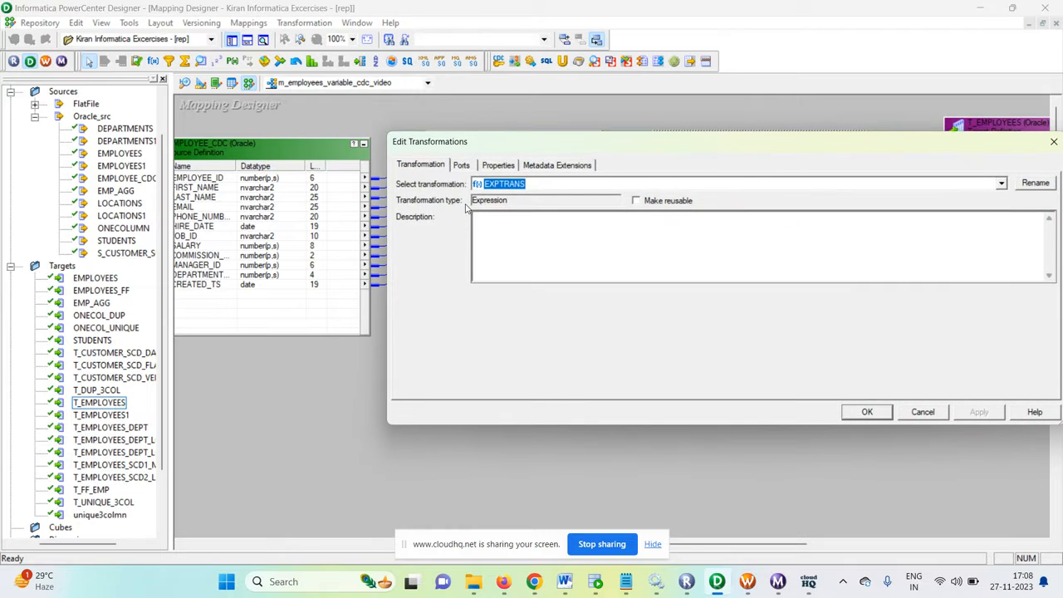
left_click(465, 166)
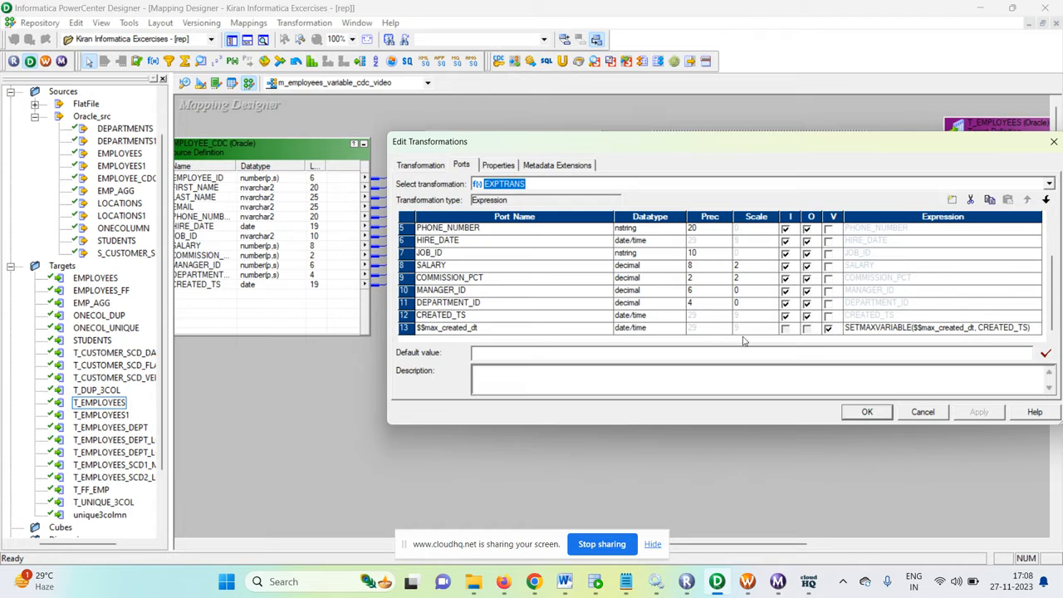
Step: Switch to Oracle SQL Developer and run select * from employee_cdc in the hr worksheet
left_click(595, 581)
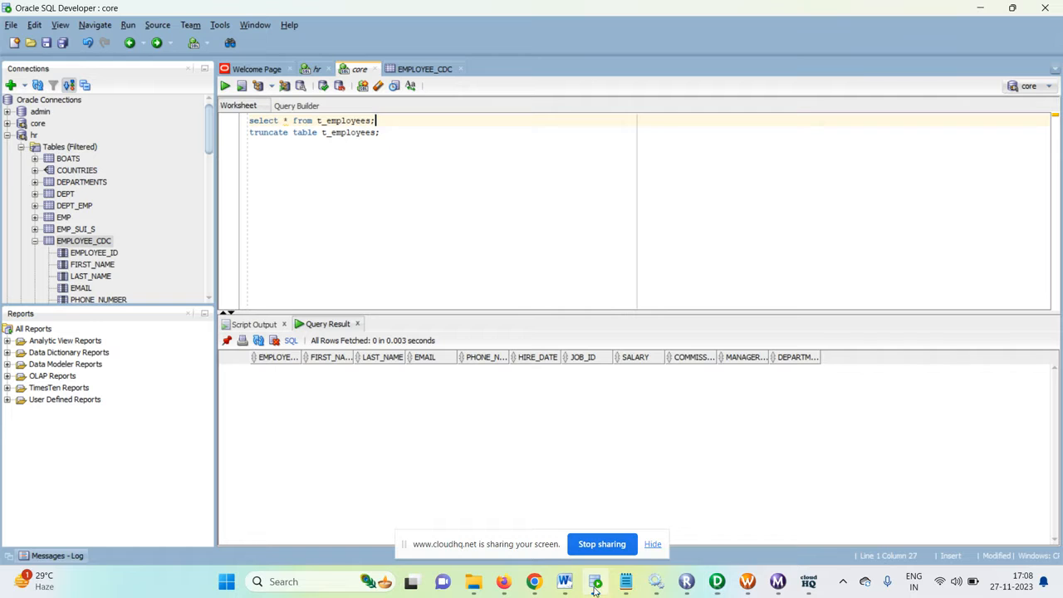
left_click(314, 69)
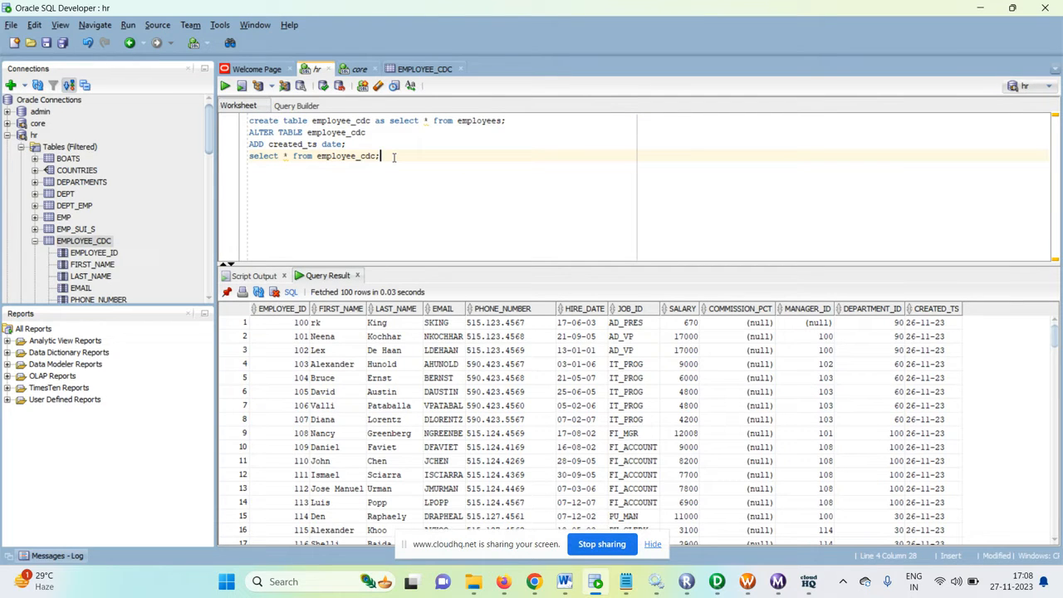
key("ctrl+Return")
Step: Set CREATED_TS to 26-11-23 for employee 100 in the EMPLOYEE_CDC table data and commit the change
left_click(420, 70)
left_click(916, 129)
left_click(916, 129)
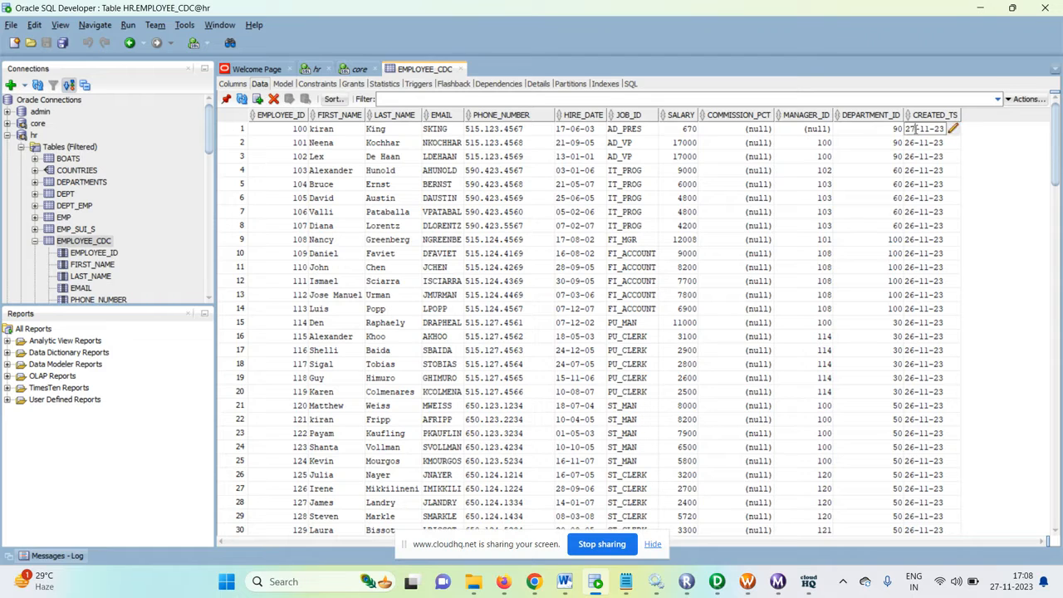
key("BackSpace")
type("6")
left_click(416, 268)
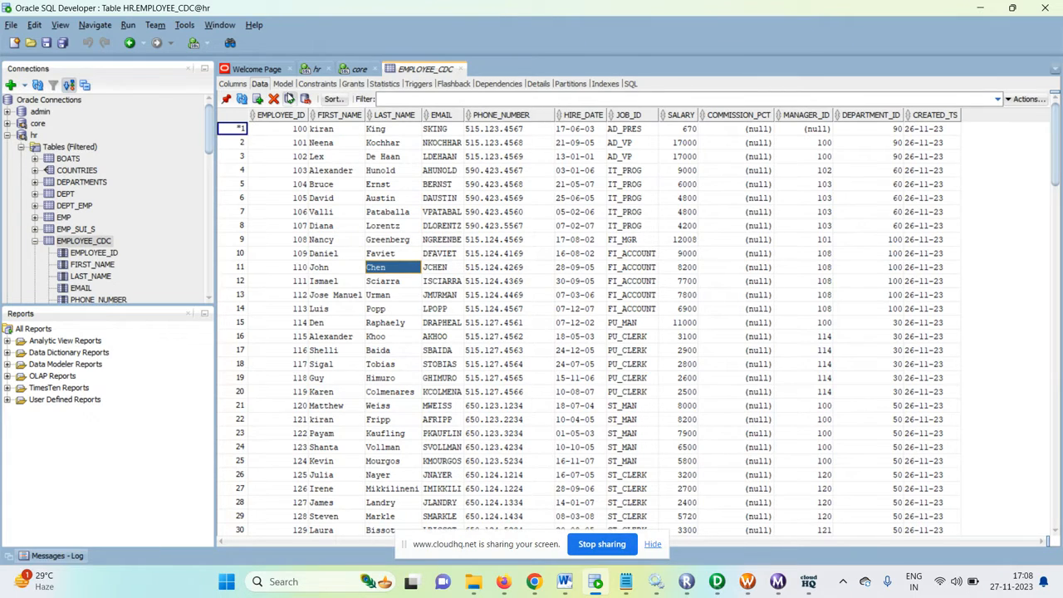
left_click(289, 98)
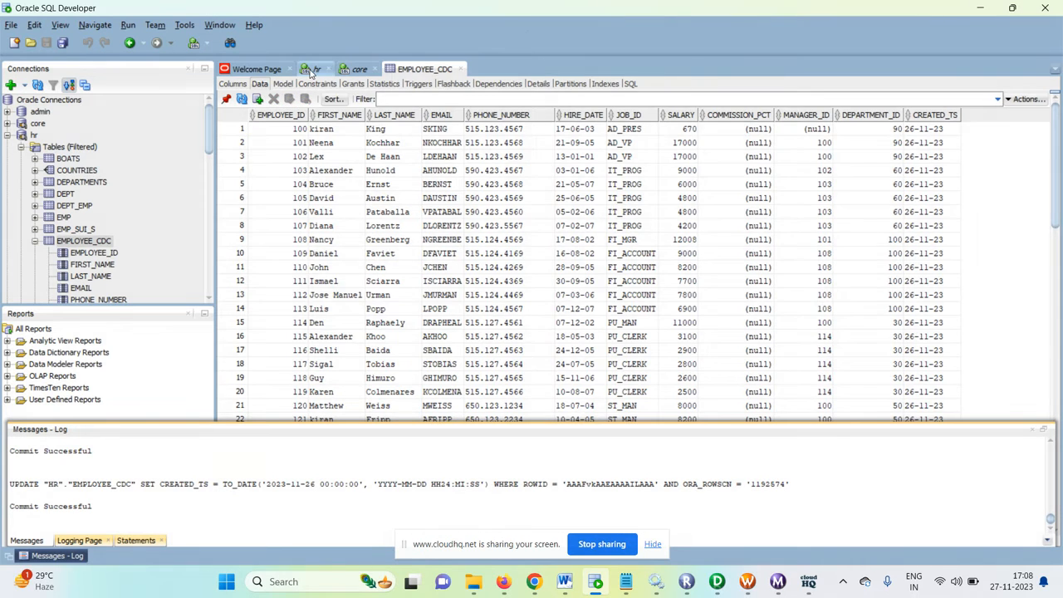
Step: Rerun select * from employee_cdc in the hr worksheet and check the CREATED_TS dates in the result
left_click(312, 70)
left_click(393, 155)
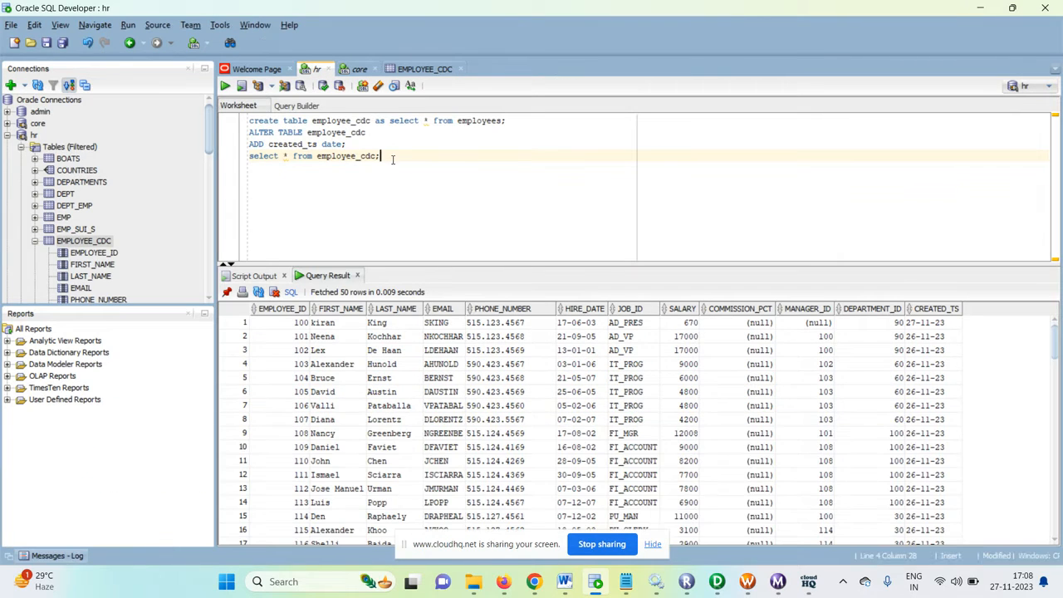
key("ctrl+Return")
scroll(943, 332, "down", 1)
scroll(943, 332, "up", 1)
scroll(943, 332, "down", 1)
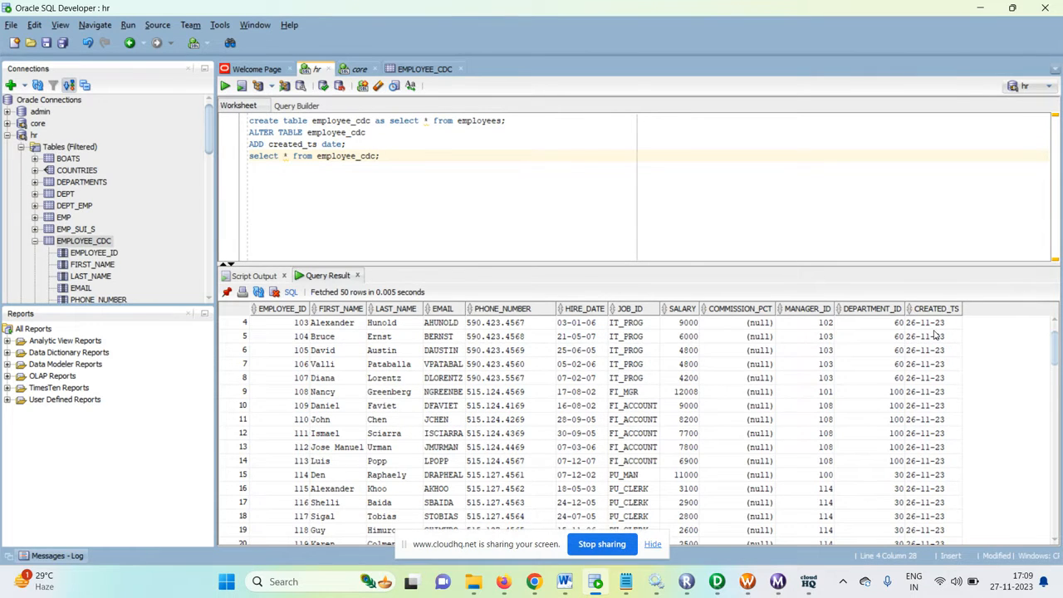
scroll(937, 334, "up", 1)
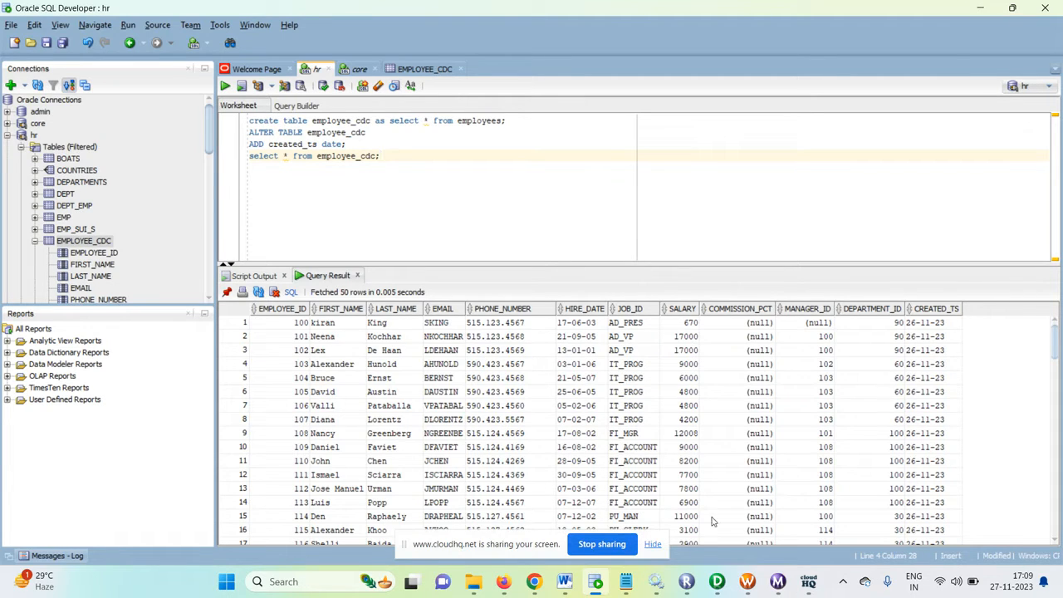
Step: Switch back to PowerCenter Designer, close the EXPTRANS editor, and review the $$max_created_dt mapping declaration with its type as Variable
left_click(717, 583)
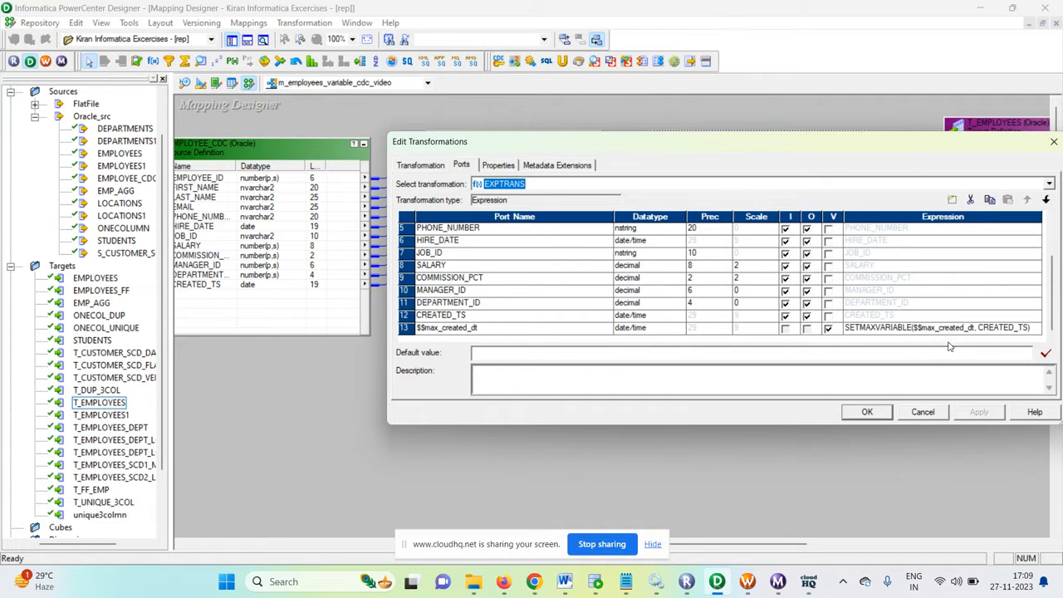
left_click(871, 412)
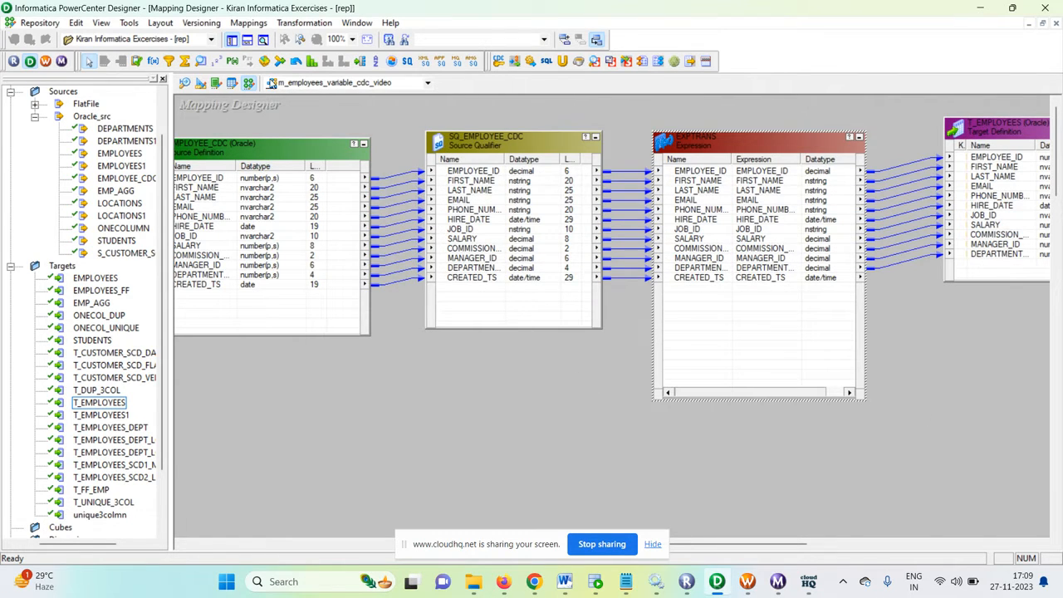
left_click(245, 24)
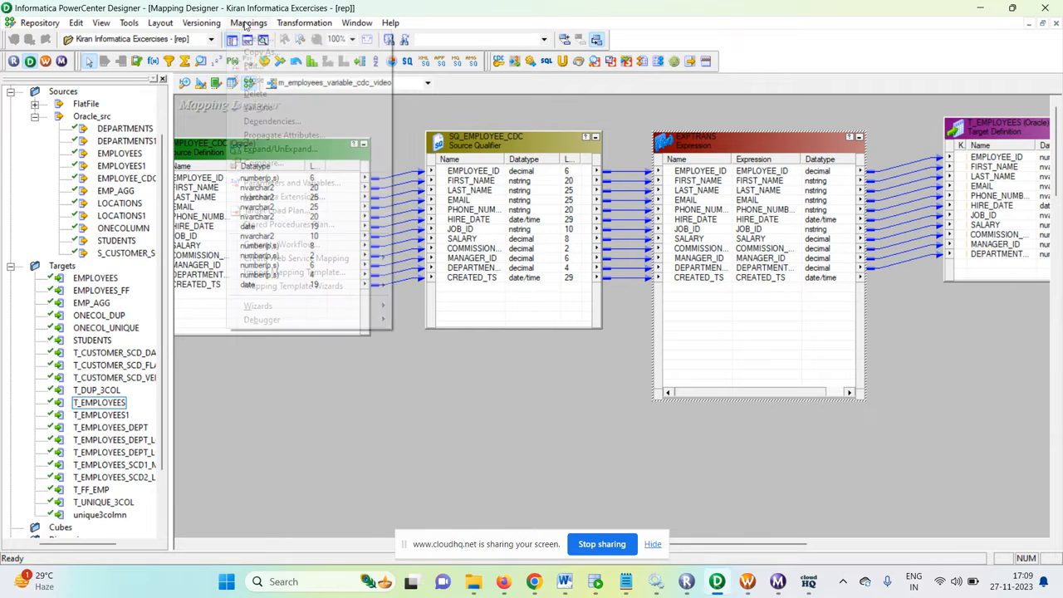
left_click(268, 184)
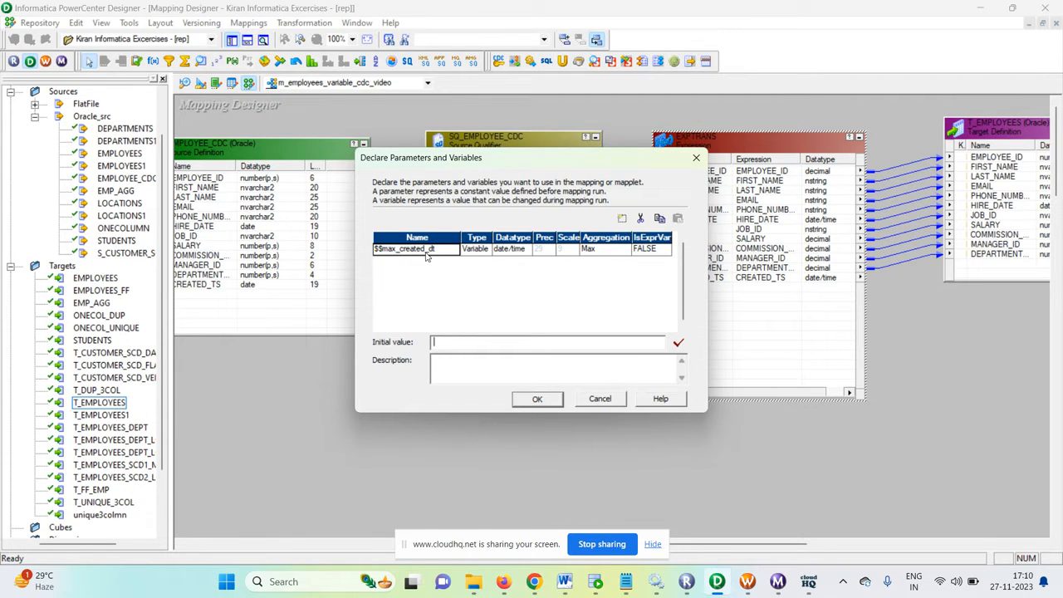
left_click(477, 250)
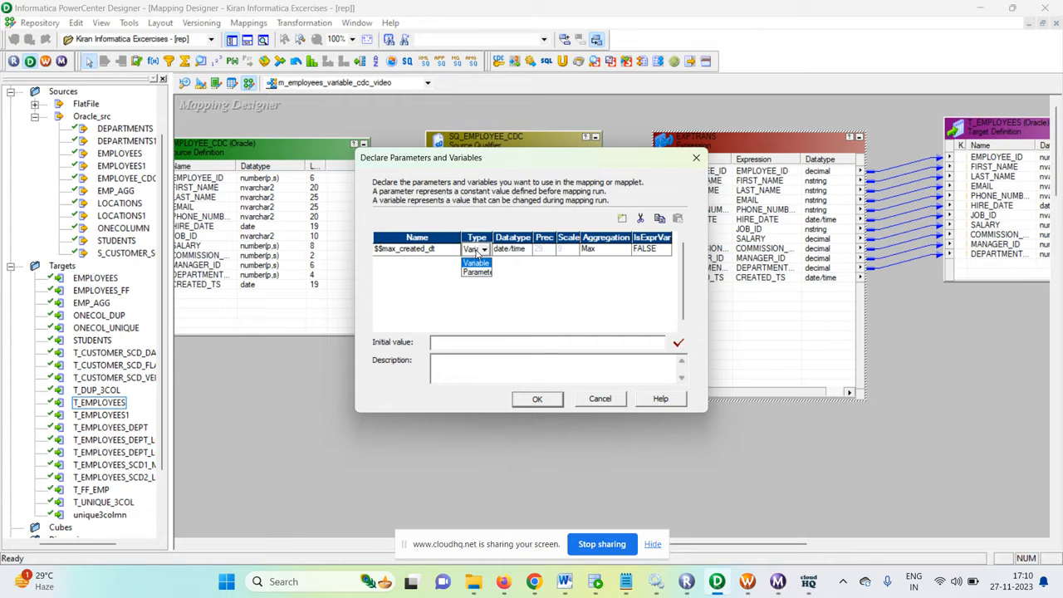
left_click(476, 263)
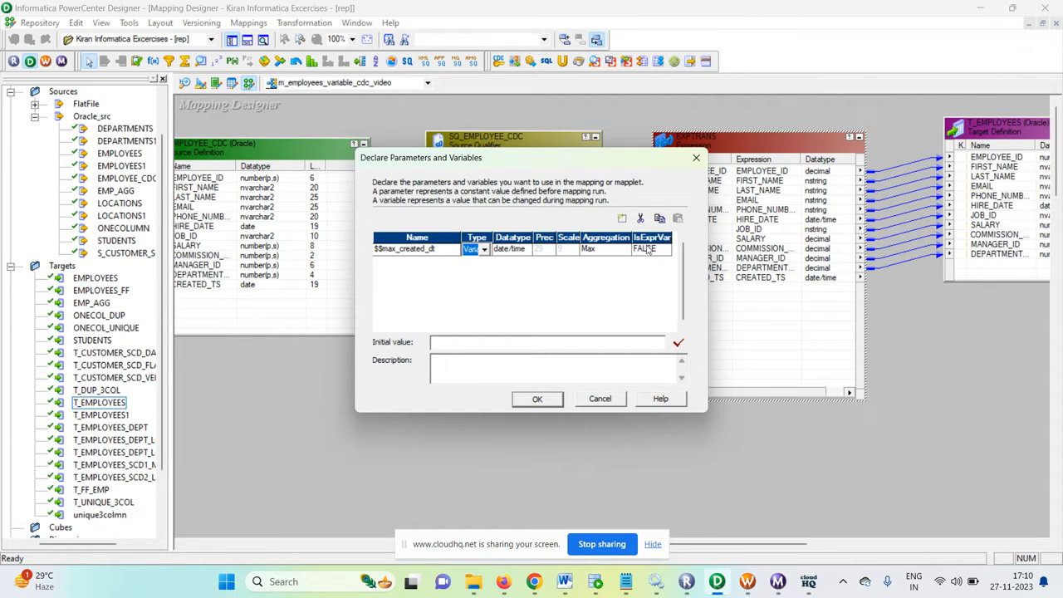
left_click(540, 400)
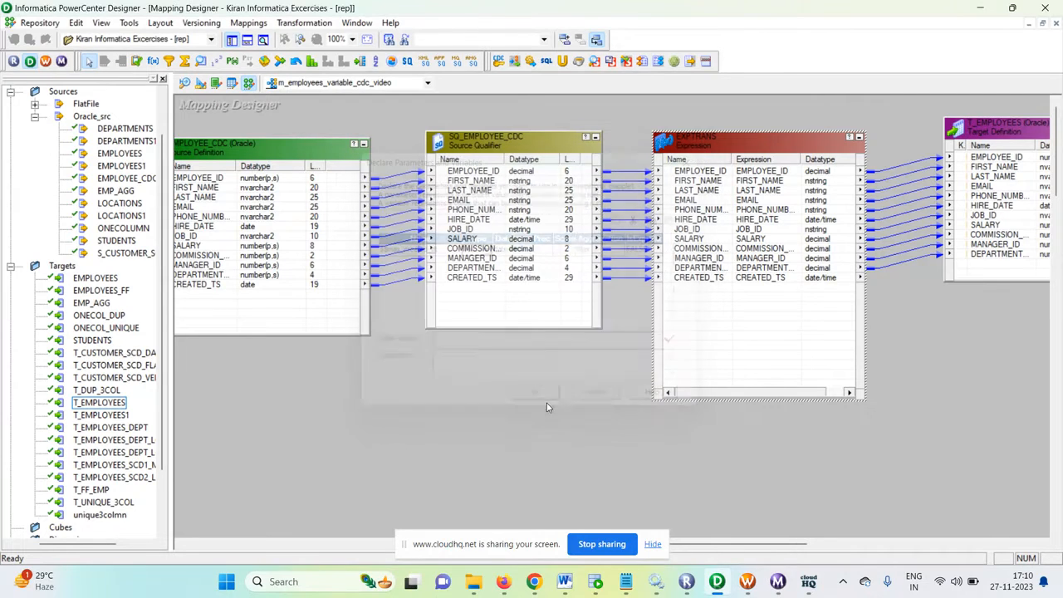
left_click(653, 544)
left_click_drag(735, 546, 789, 547)
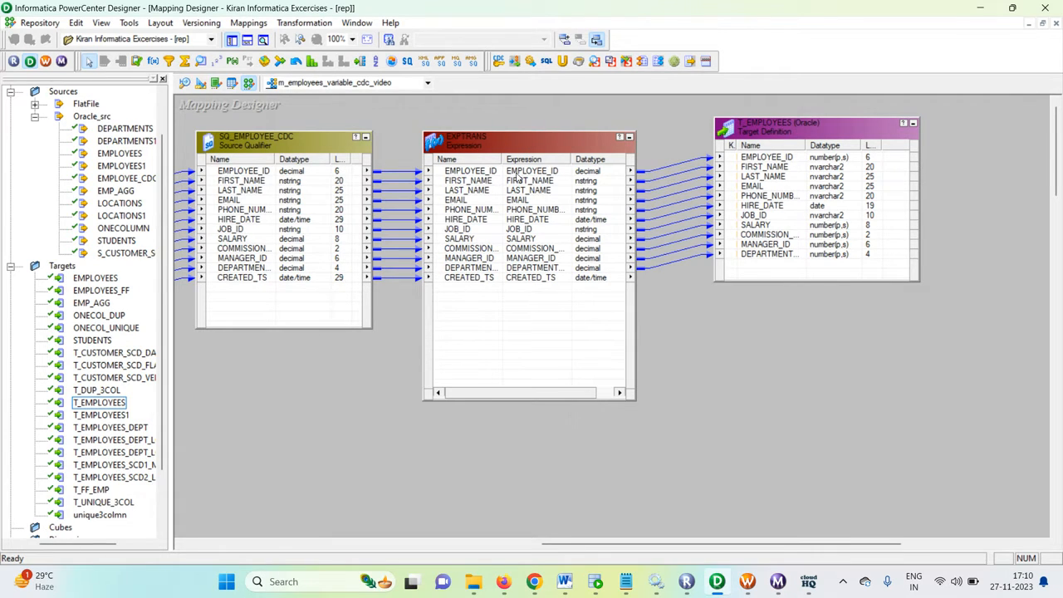
left_click(488, 176)
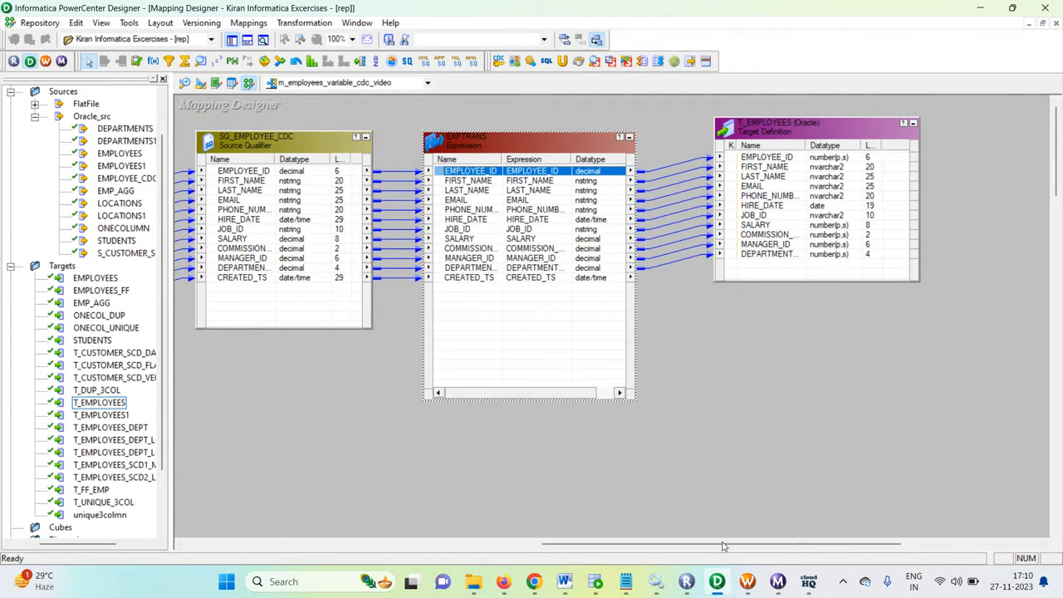
Step: Switch to PowerCenter Workflow Manager and create a workflow named wf_employees_CDC_video
left_click(747, 582)
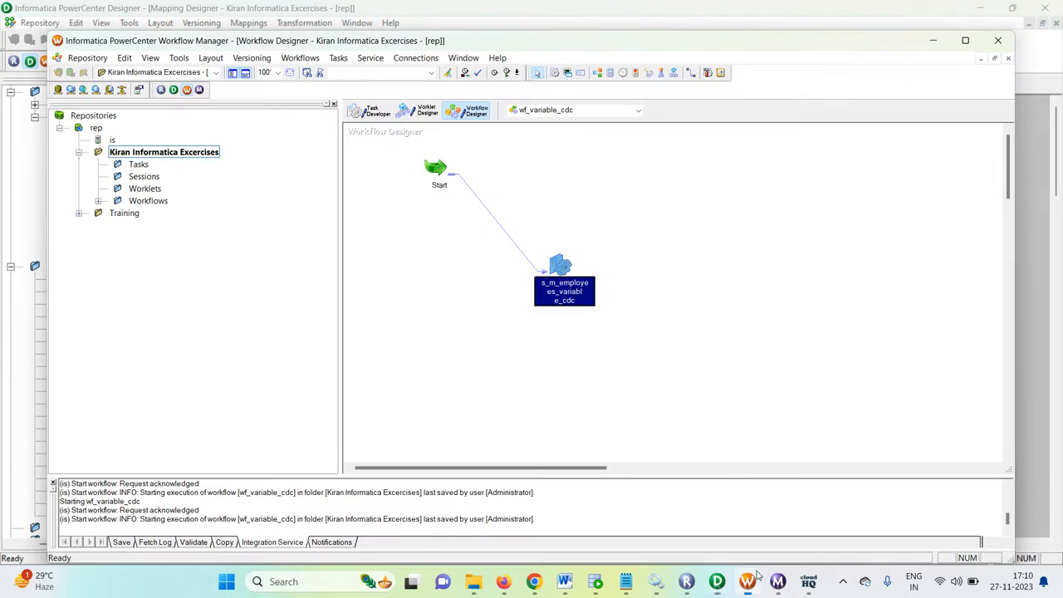
left_click(299, 58)
left_click(303, 71)
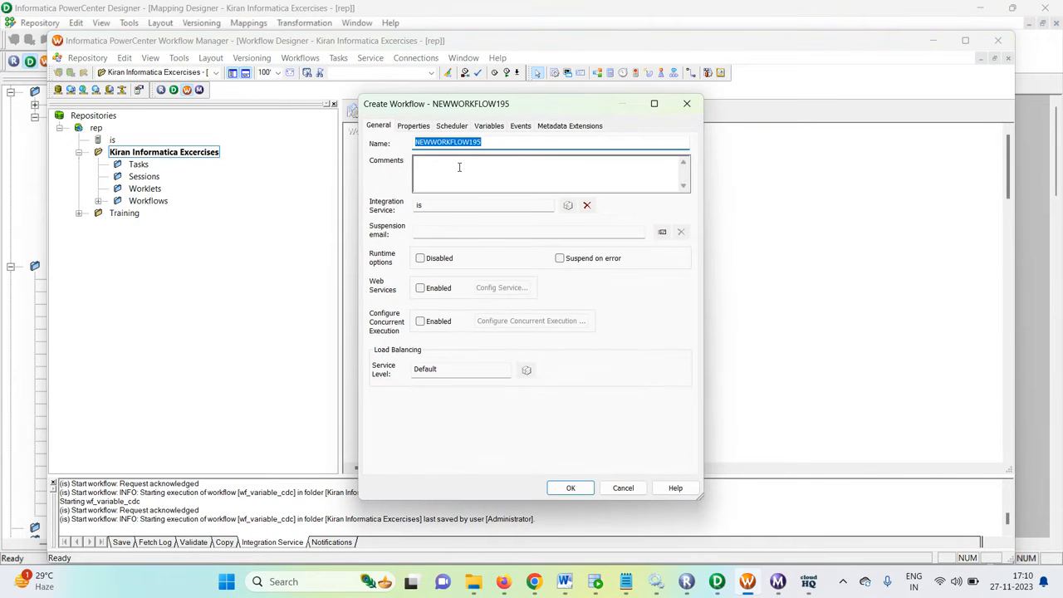
type("wf_employees_CDC_video")
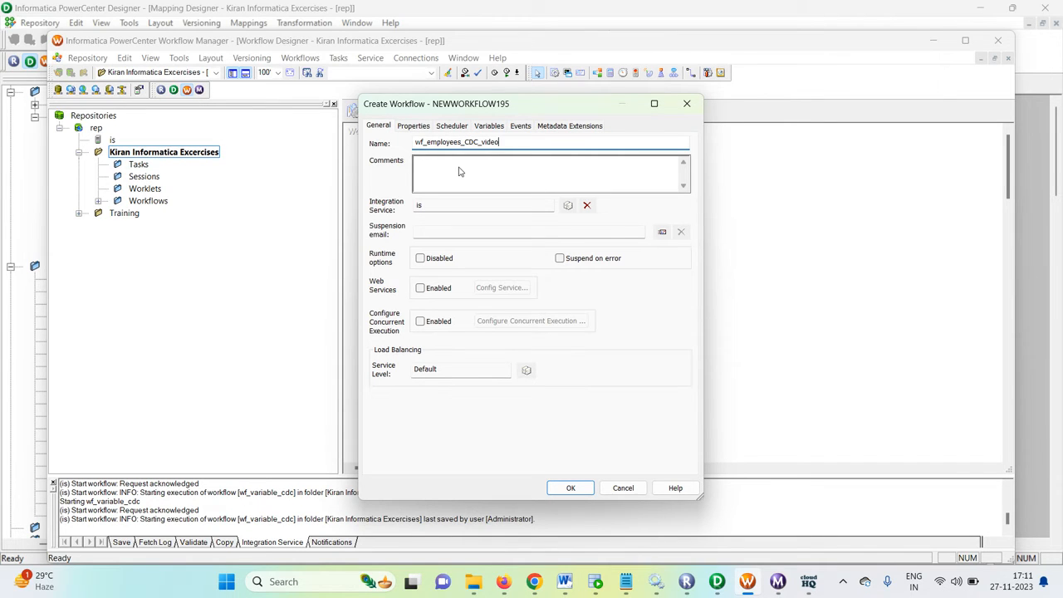
left_click(567, 488)
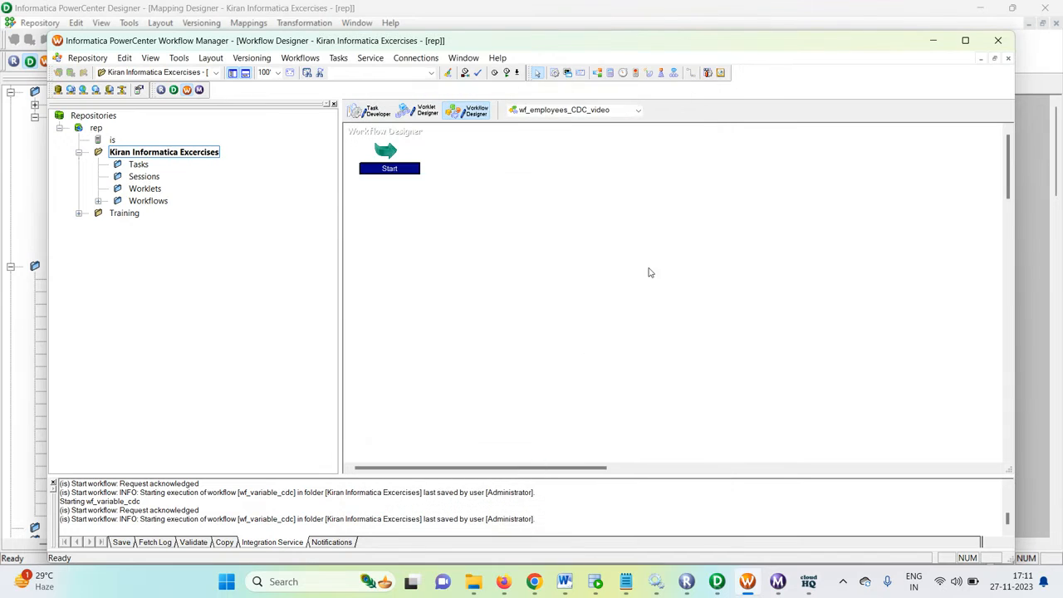
left_click(554, 73)
left_click(544, 227)
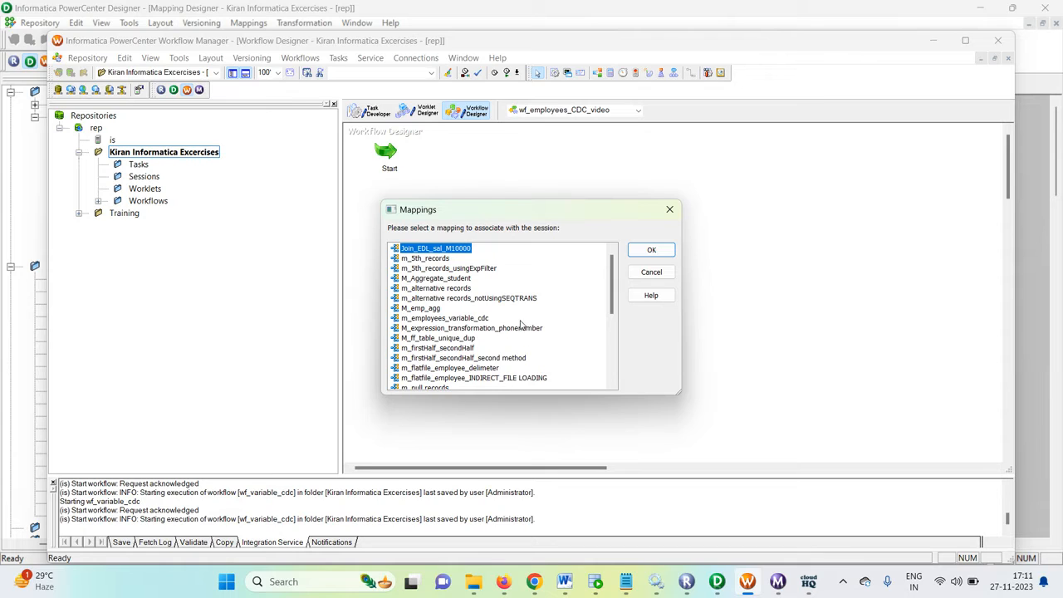
scroll(522, 325, "down", 1)
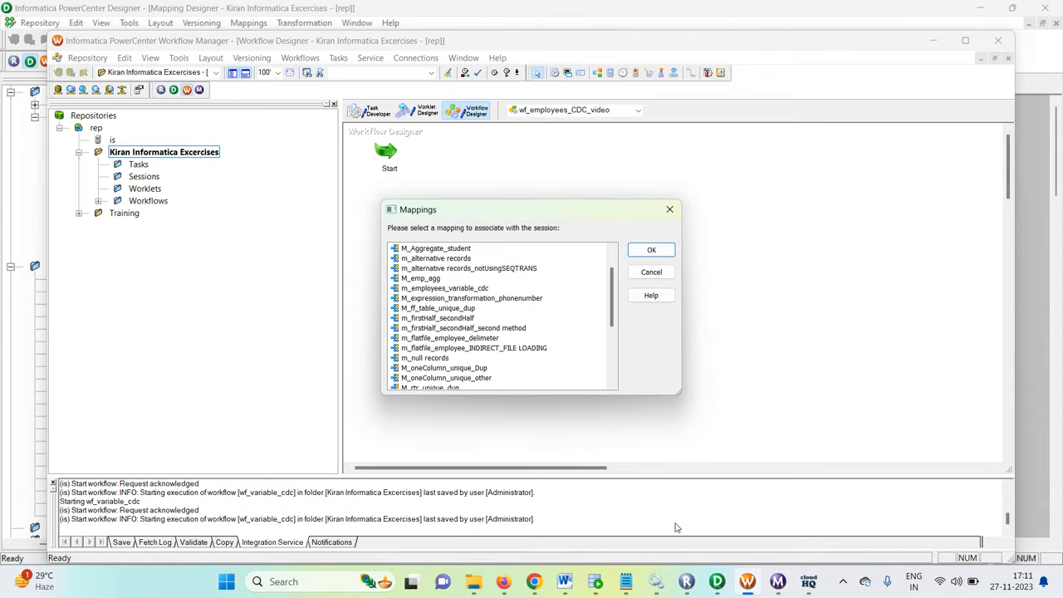
left_click(719, 589)
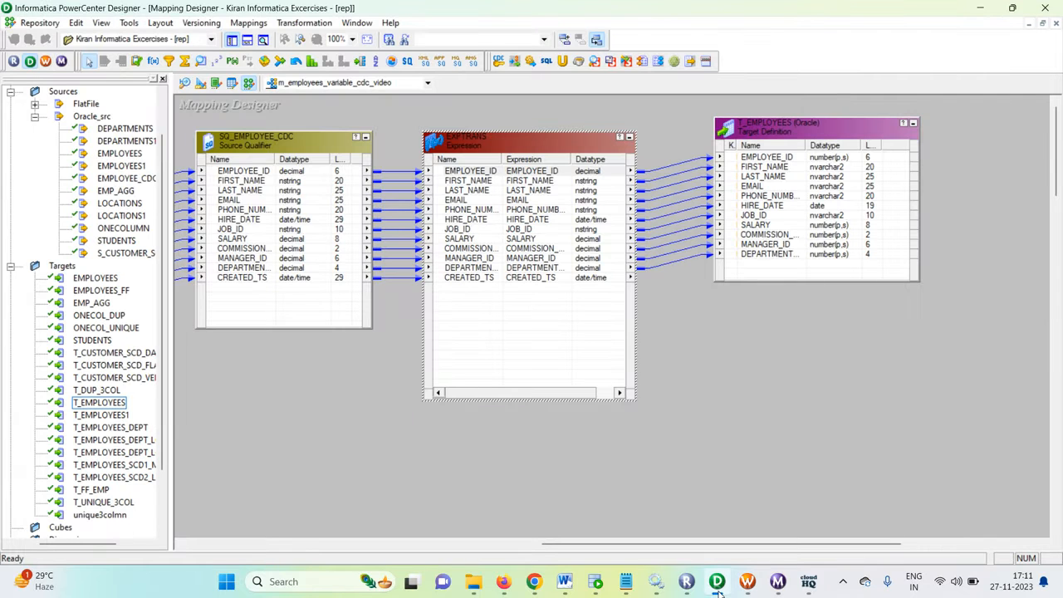
left_click(718, 589)
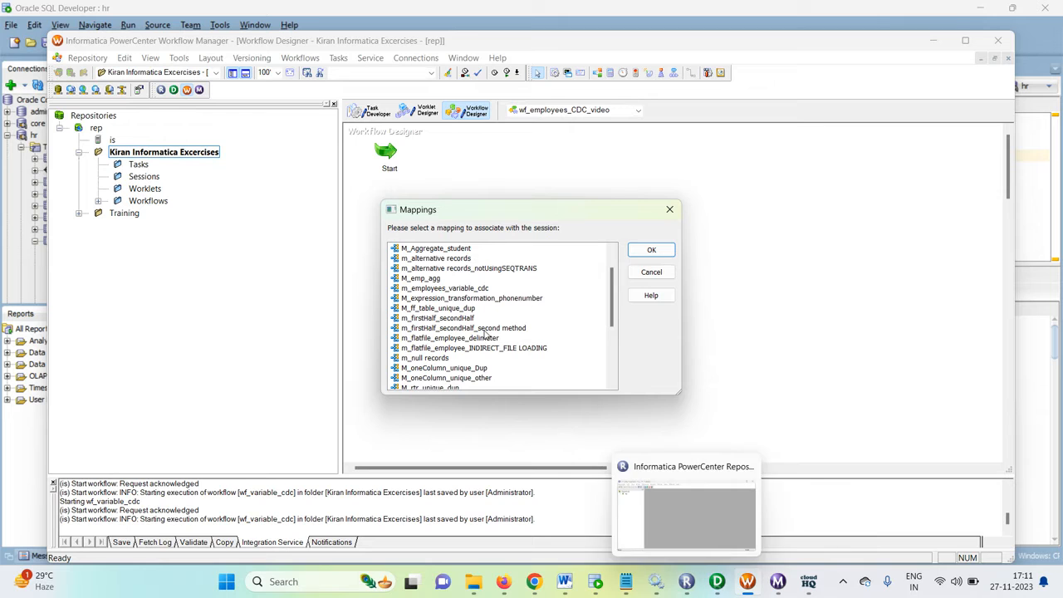
scroll(491, 323, "up", 1)
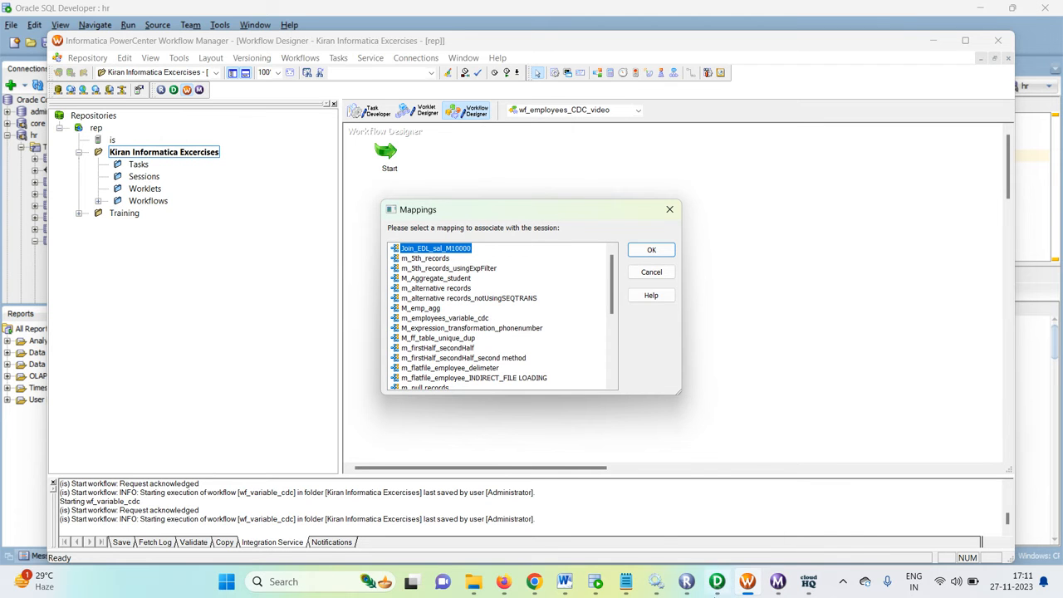
Step: Switch to PowerCenter Designer and save the m_employees_variable_cdc_video mapping to the repository
left_click(717, 582)
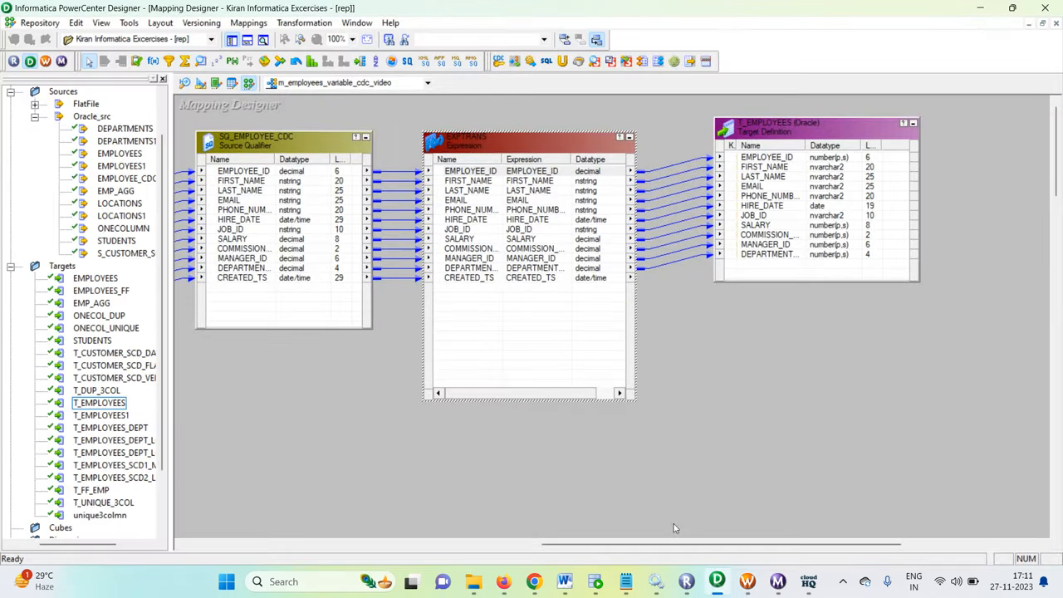
left_click(659, 441)
key("ctrl+s")
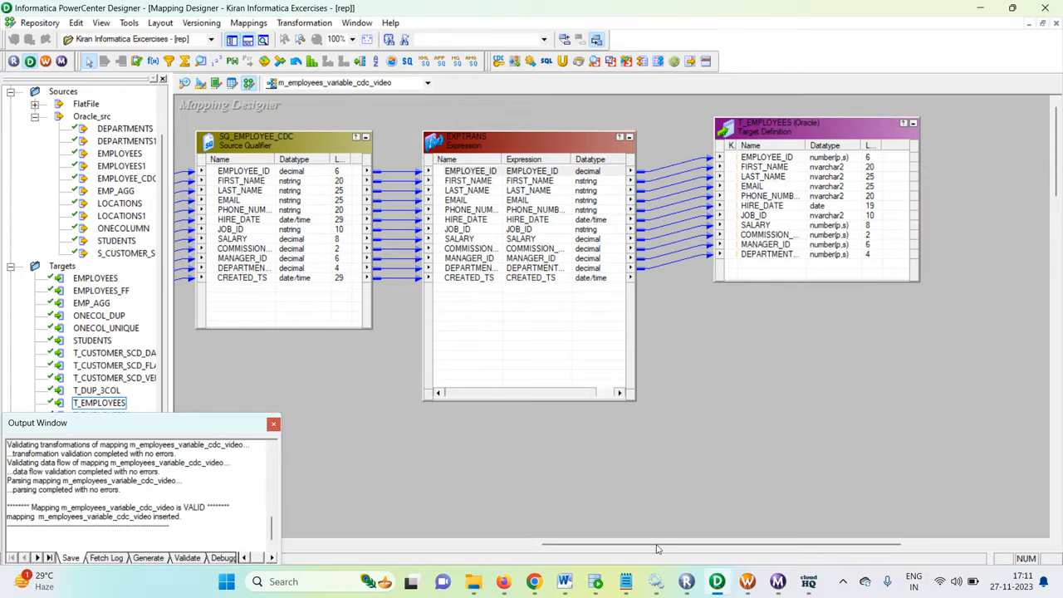
Step: Switch back to PowerCenter Workflow Manager and add a session task associated with the mapping m_employees_variable_cdc_video
left_click(748, 581)
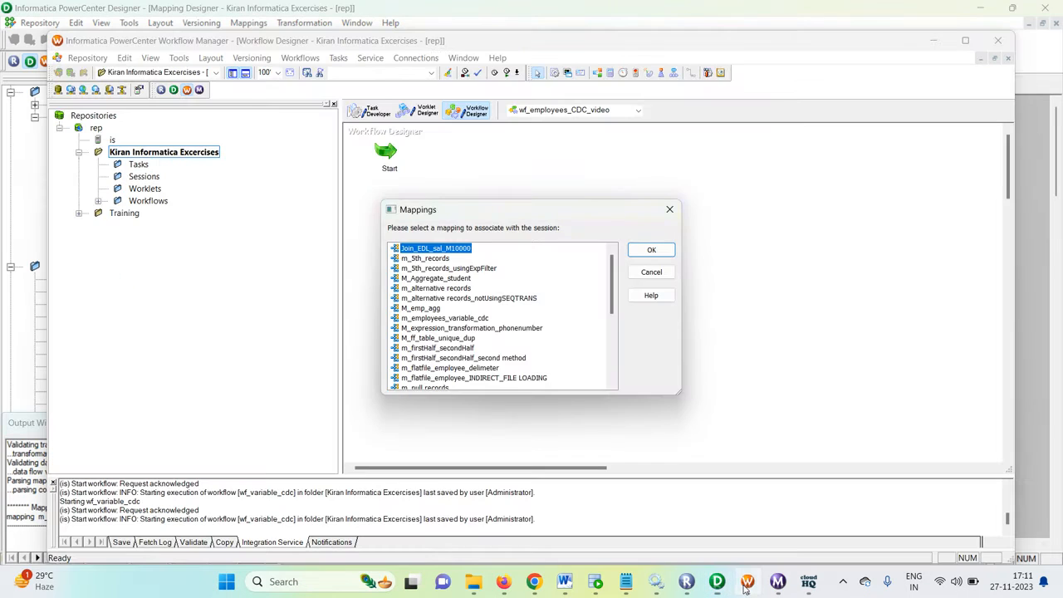
left_click(670, 209)
left_click(557, 74)
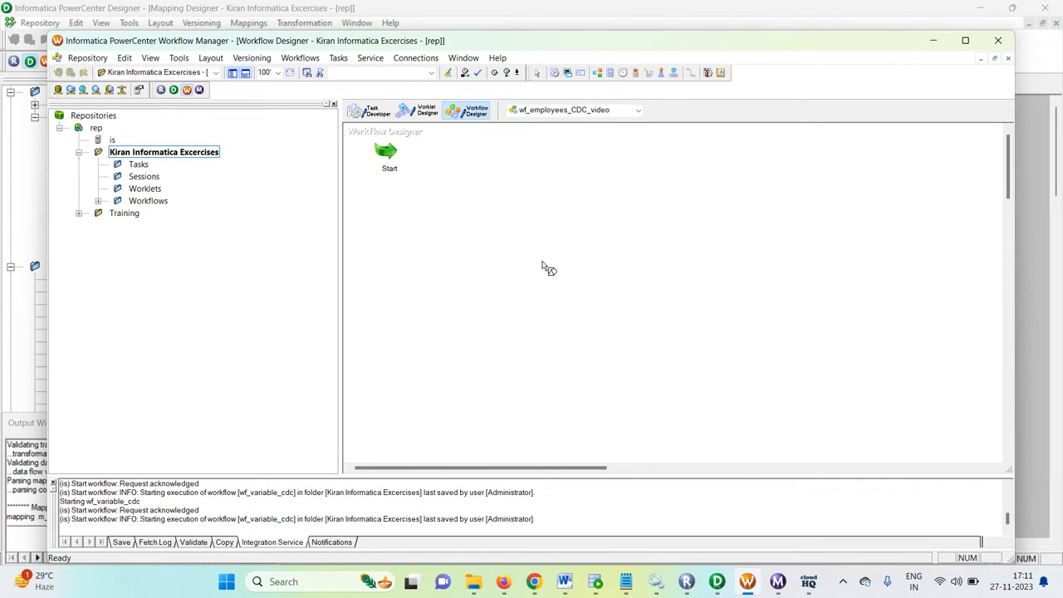
left_click(546, 268)
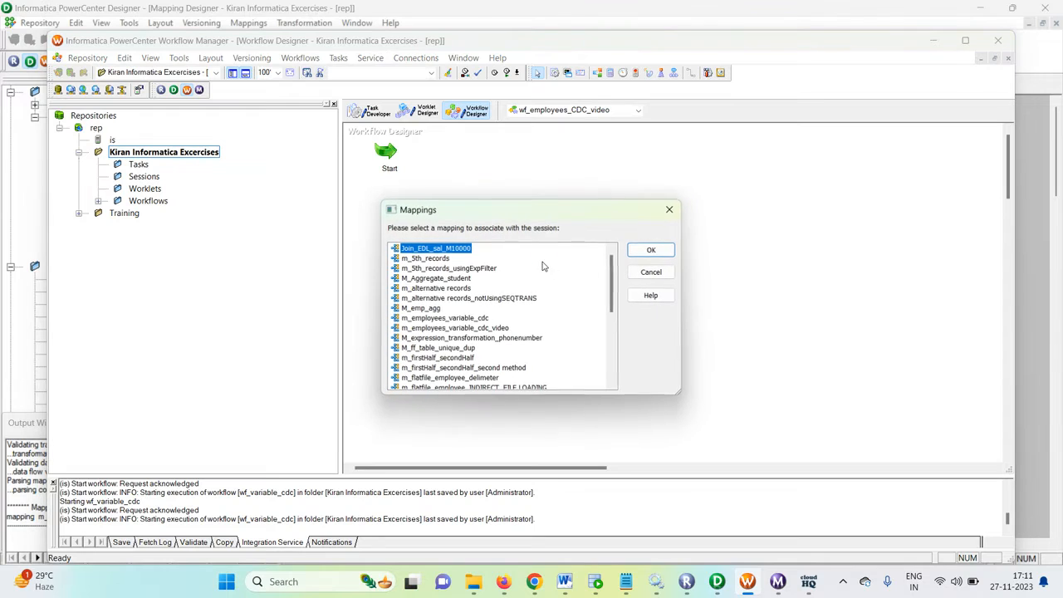
left_click(498, 328)
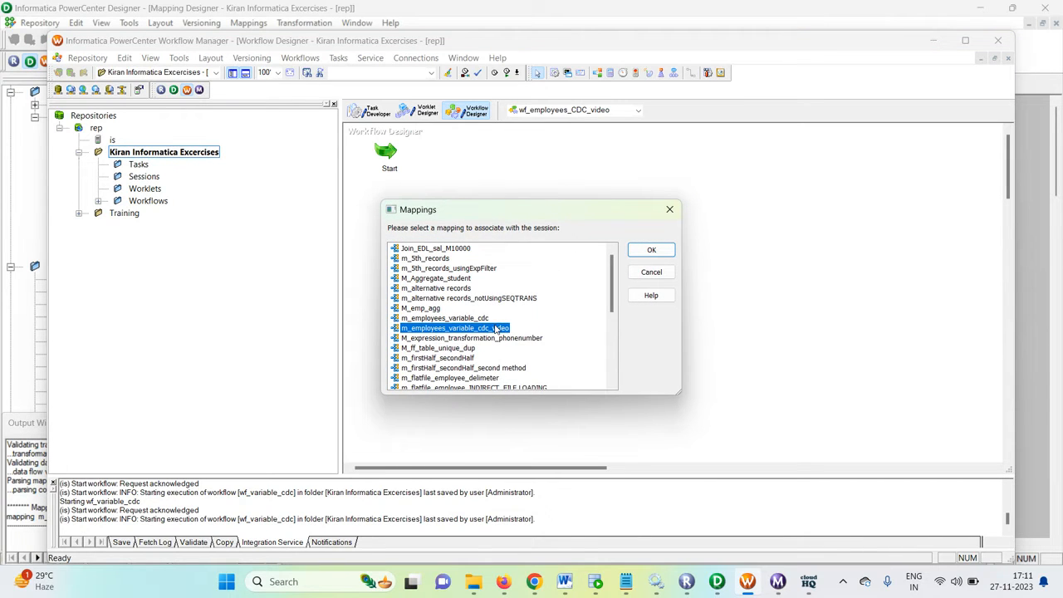
left_click(652, 254)
Step: Link the Start task to the new session in the wf_employees_CDC_video workflow
left_click(739, 237)
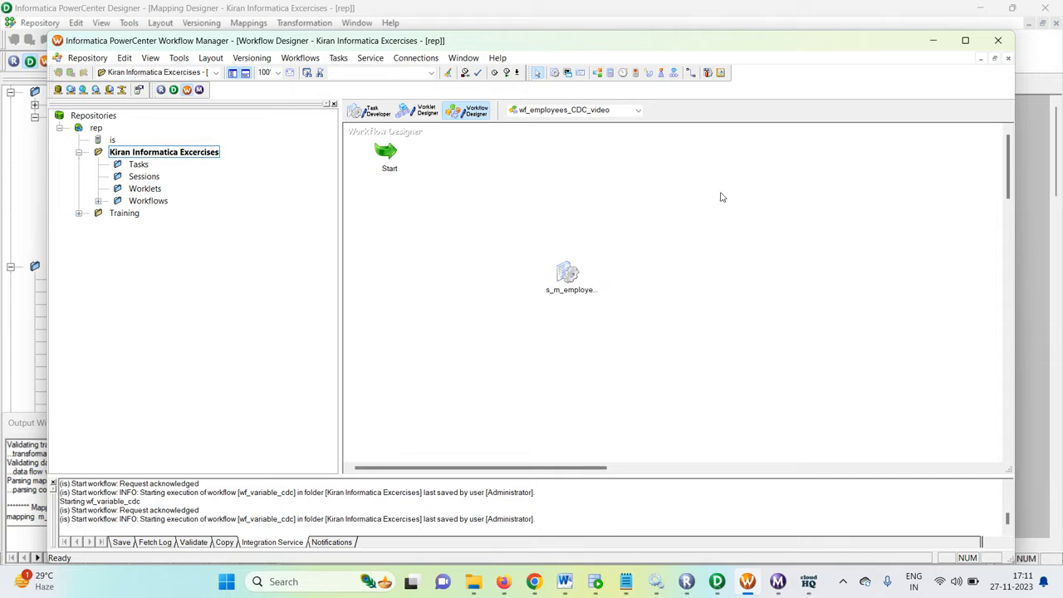
left_click(691, 73)
left_click_drag(387, 151, 580, 279)
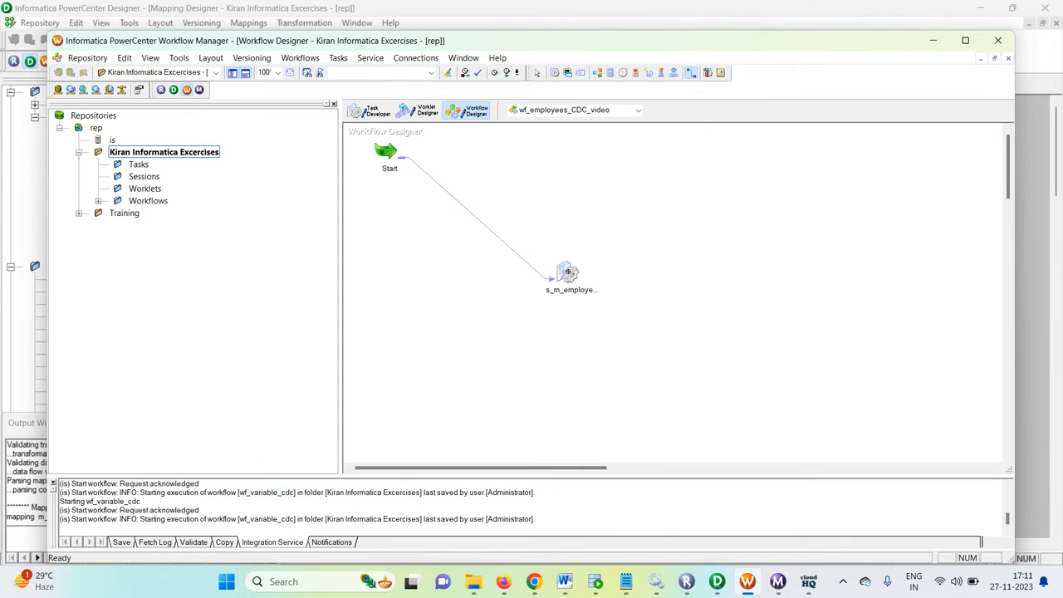
Step: Check the session's SQ_EMPLOYEE_CDC source connection and set the T_EMPLOYEES target's relational connection to Oracle_tgt
double_click(568, 271)
left_click(470, 139)
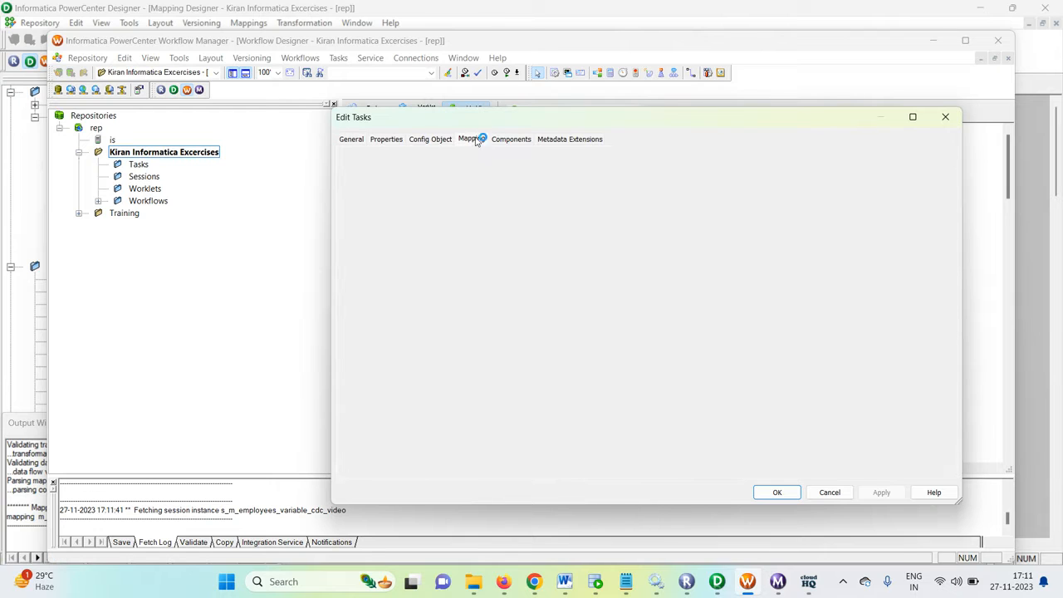
left_click(405, 239)
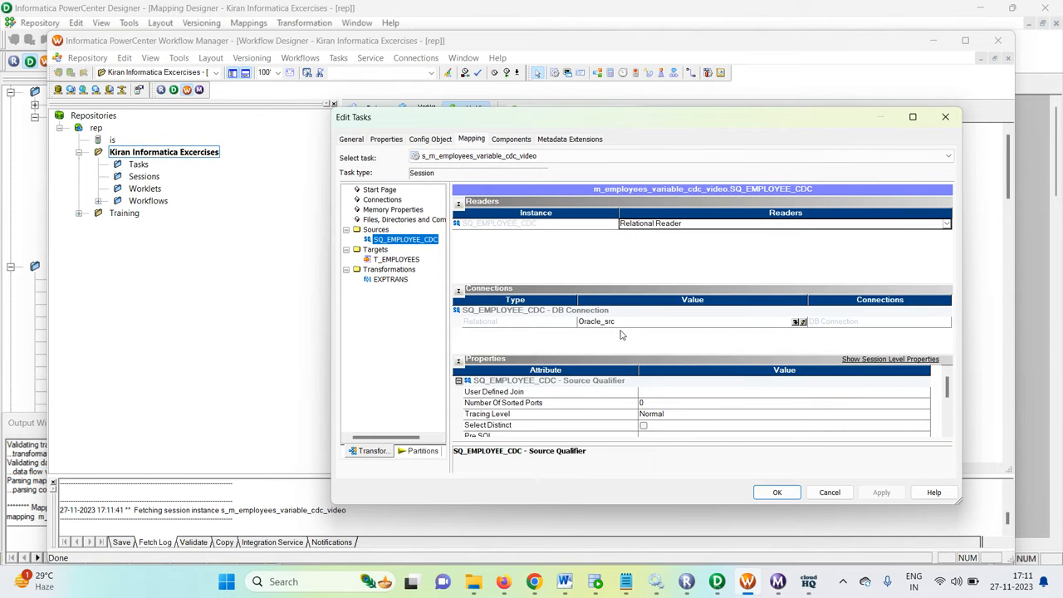
left_click(397, 260)
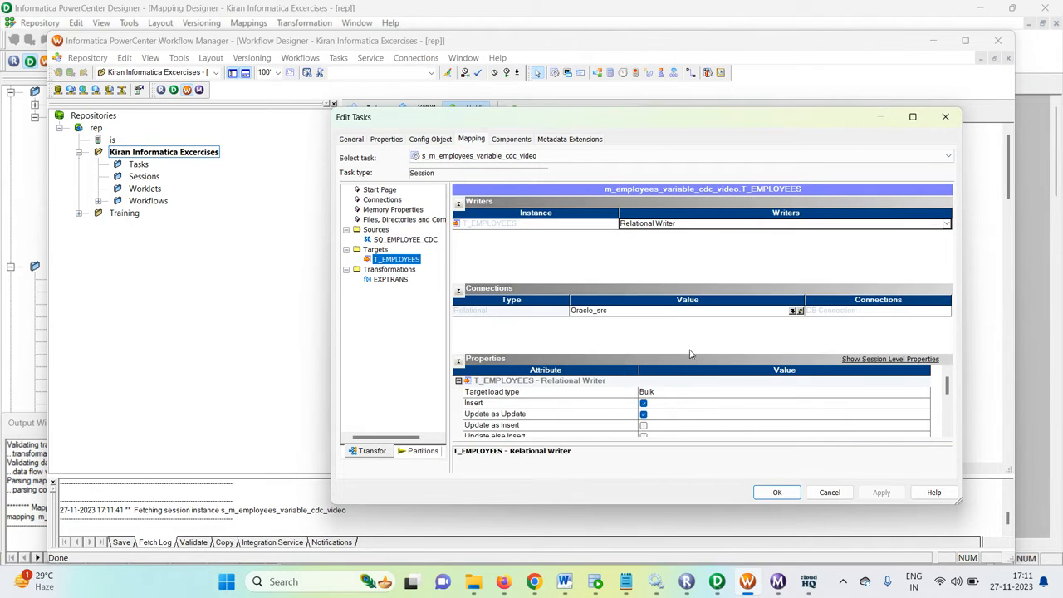
left_click(795, 311)
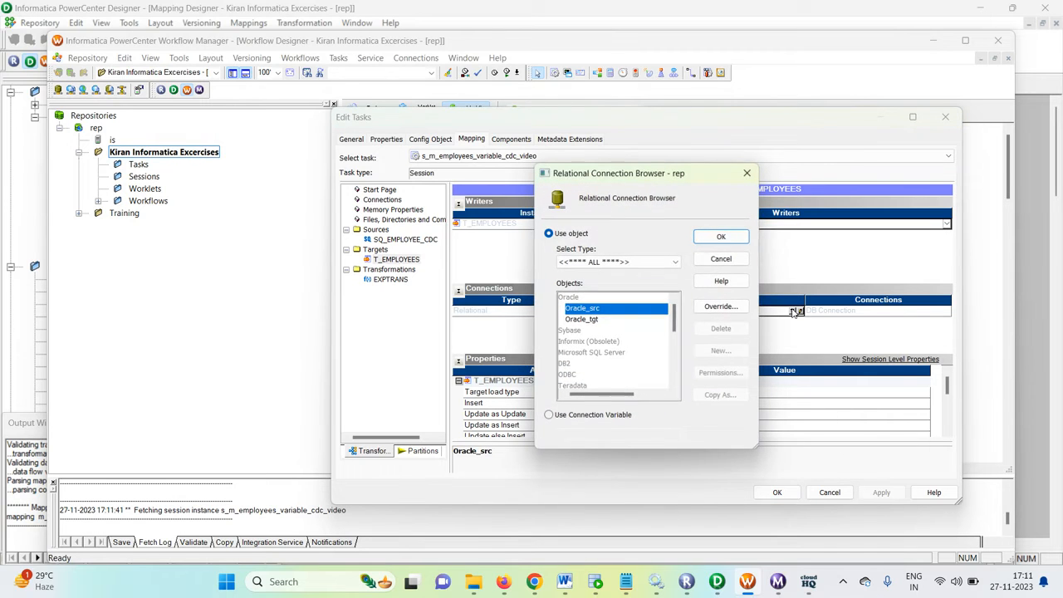
left_click(596, 319)
left_click(726, 240)
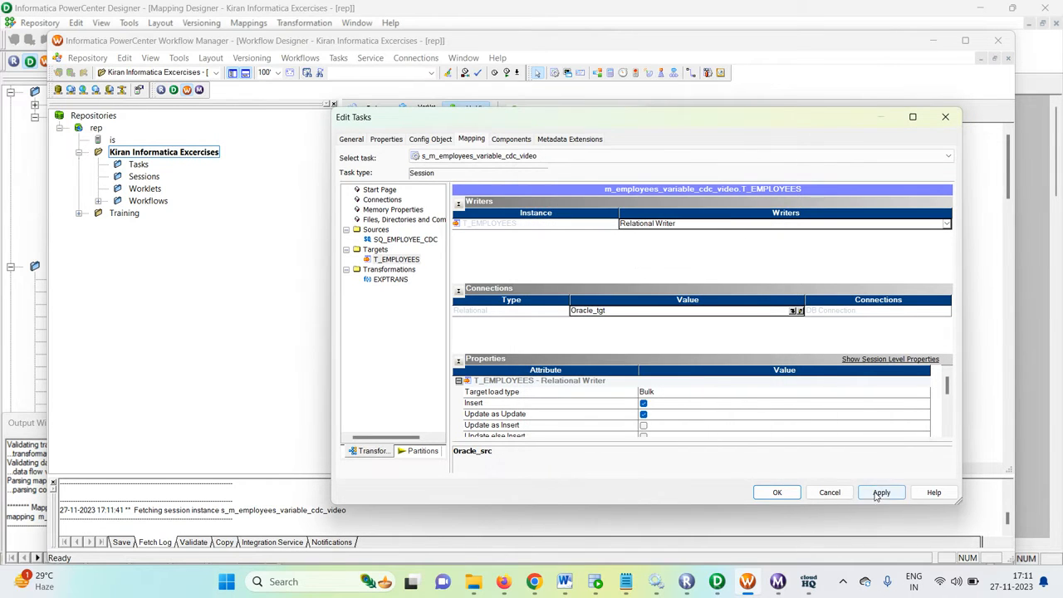
left_click(881, 492)
left_click(778, 493)
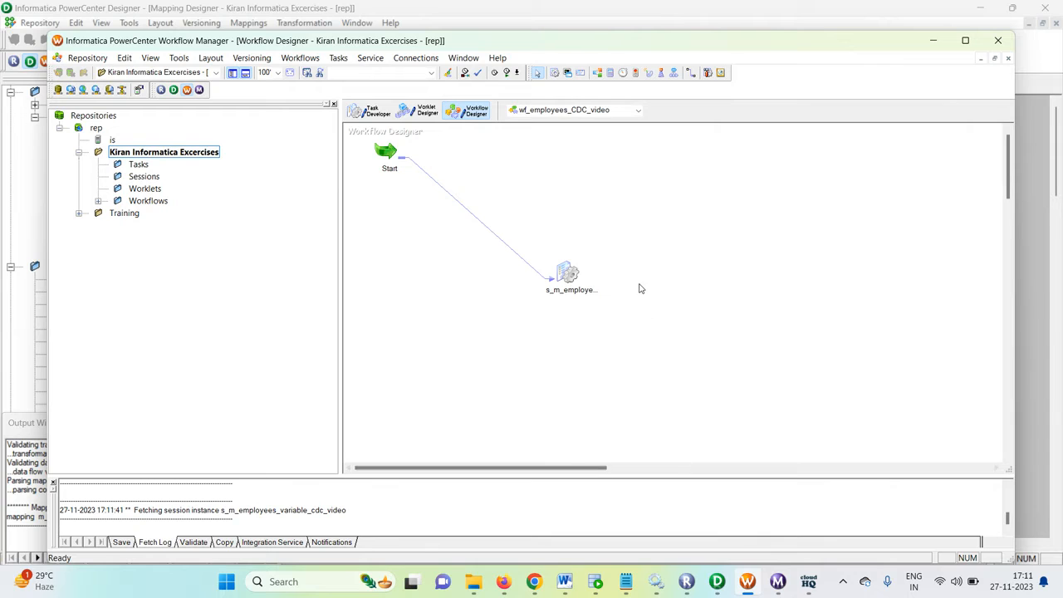
Step: View the session's persistent values for mapping variables and consult the CDC notes in Notepad
right_click(563, 273)
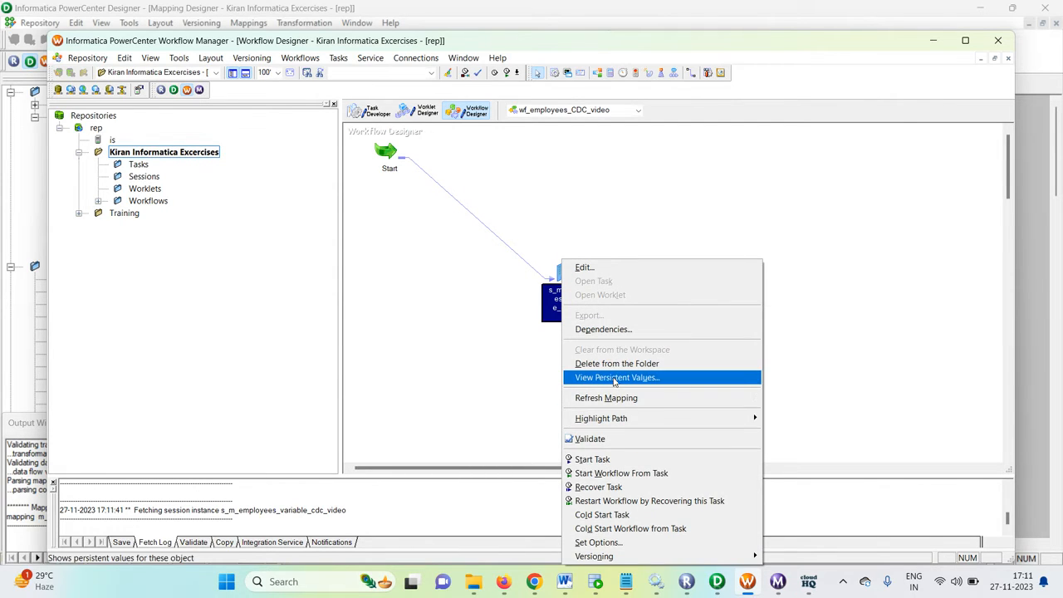
left_click(657, 380)
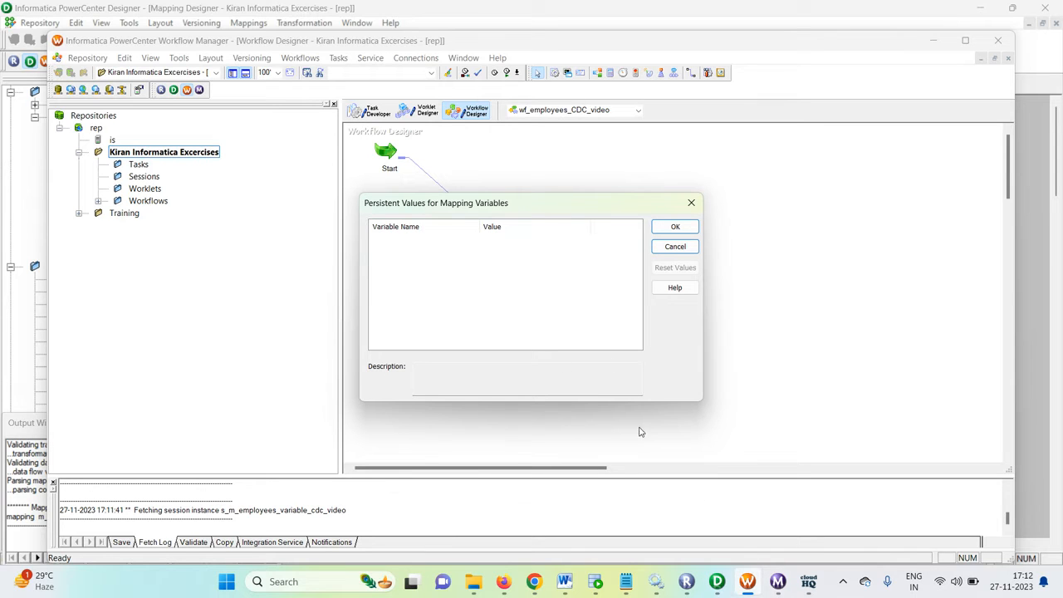
left_click(625, 585)
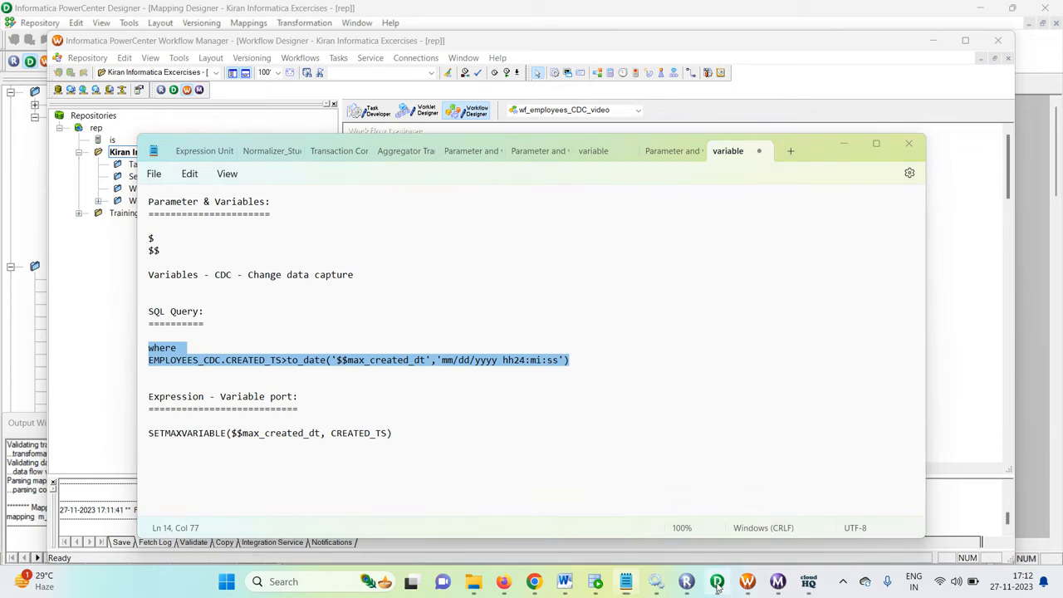
Step: Switch to PowerCenter Designer and review the $$max_created_dt variable port's SETMAXVARIABLE expression in EXPTRANS
left_click(717, 582)
double_click(520, 136)
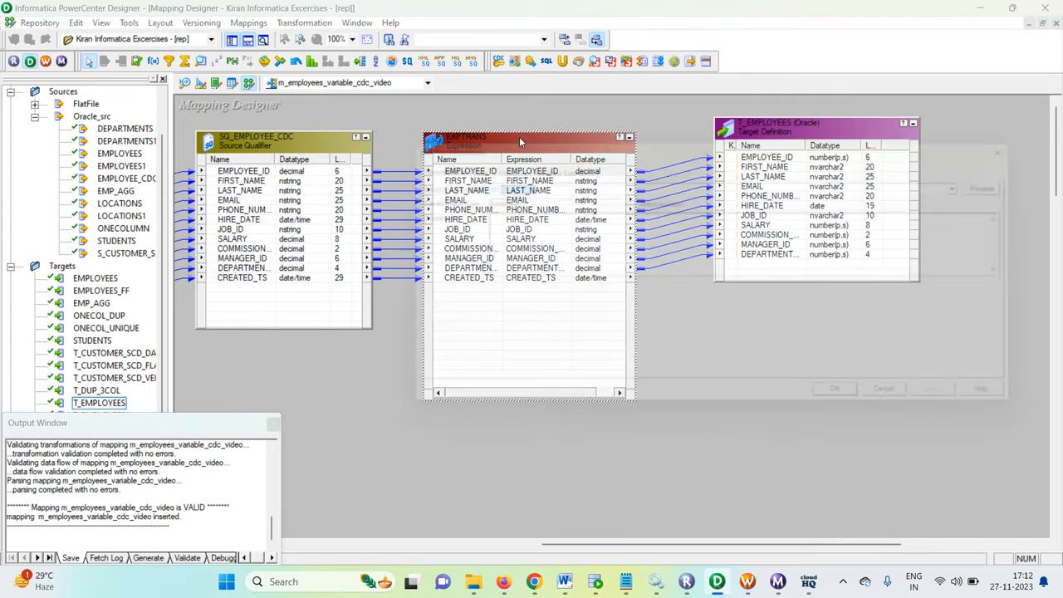
left_click(461, 164)
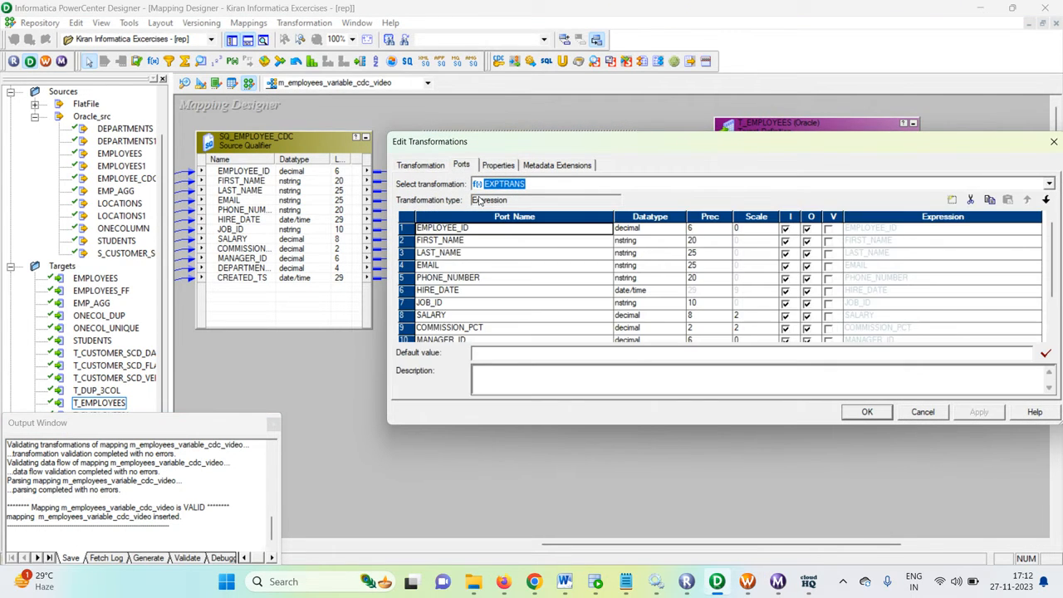
scroll(535, 282, "down", 2)
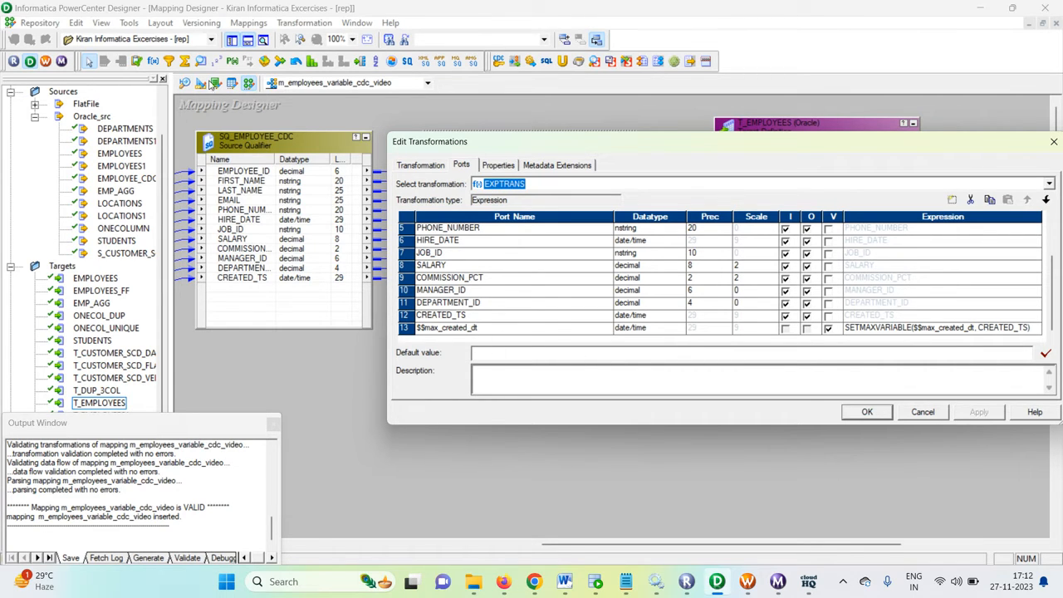
left_click(923, 413)
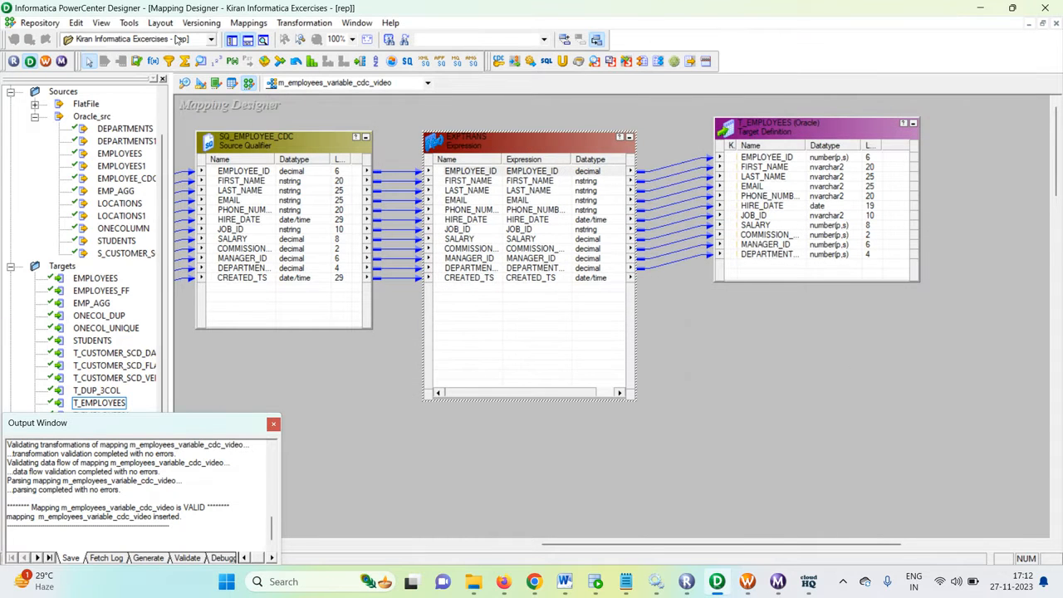
Step: Review the mapping's parameter and variable declarations, checking the type, aggregation and initial value of $$max_created_dt
left_click(245, 24)
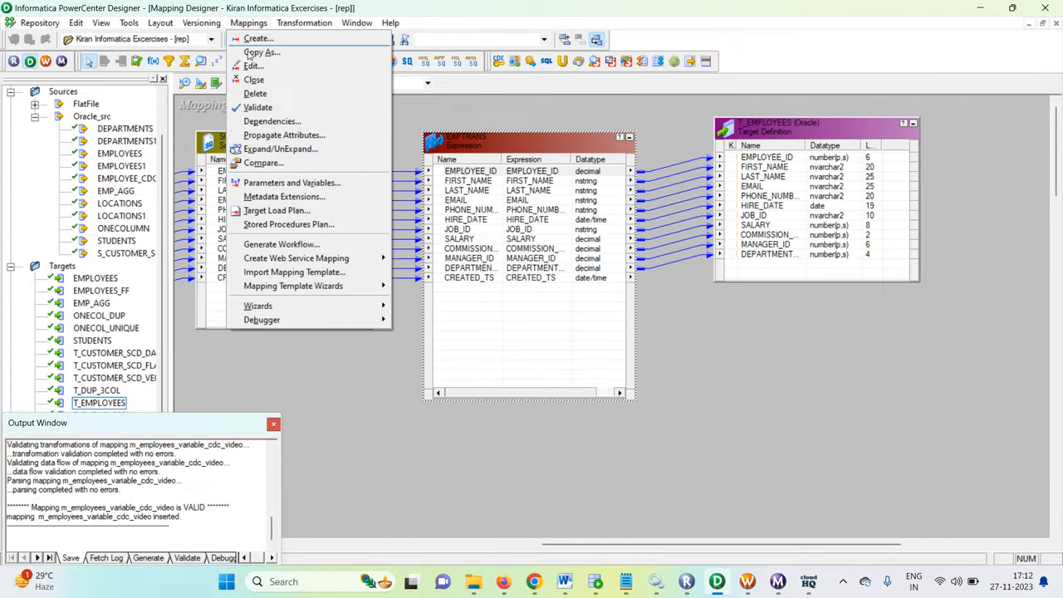
left_click(297, 185)
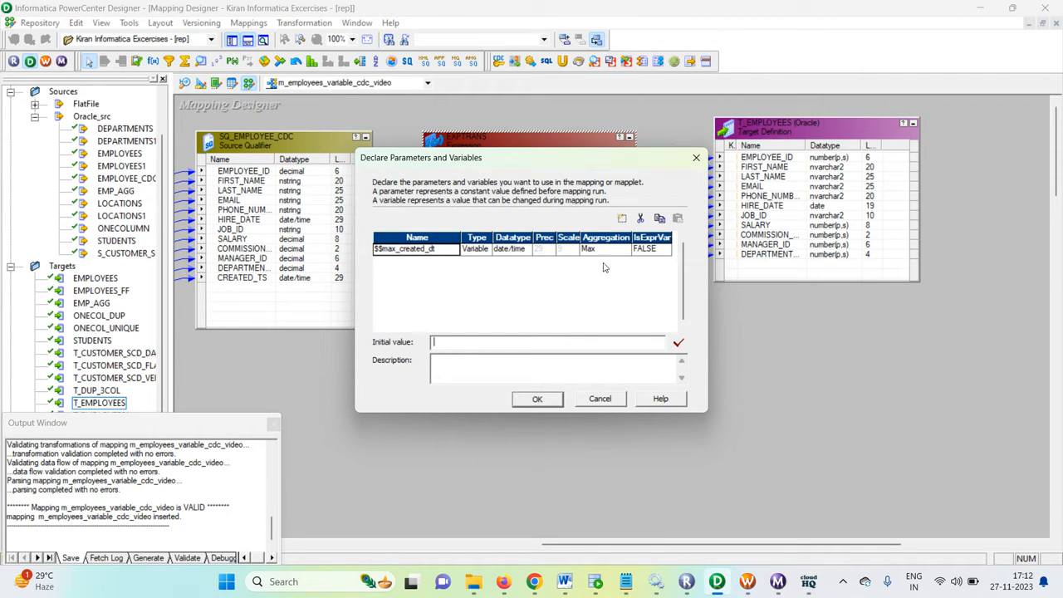
left_click(537, 399)
Step: Return to PowerCenter Workflow Manager, close the persistent values view, and save the wf_employees_CDC_video workflow
left_click(758, 584)
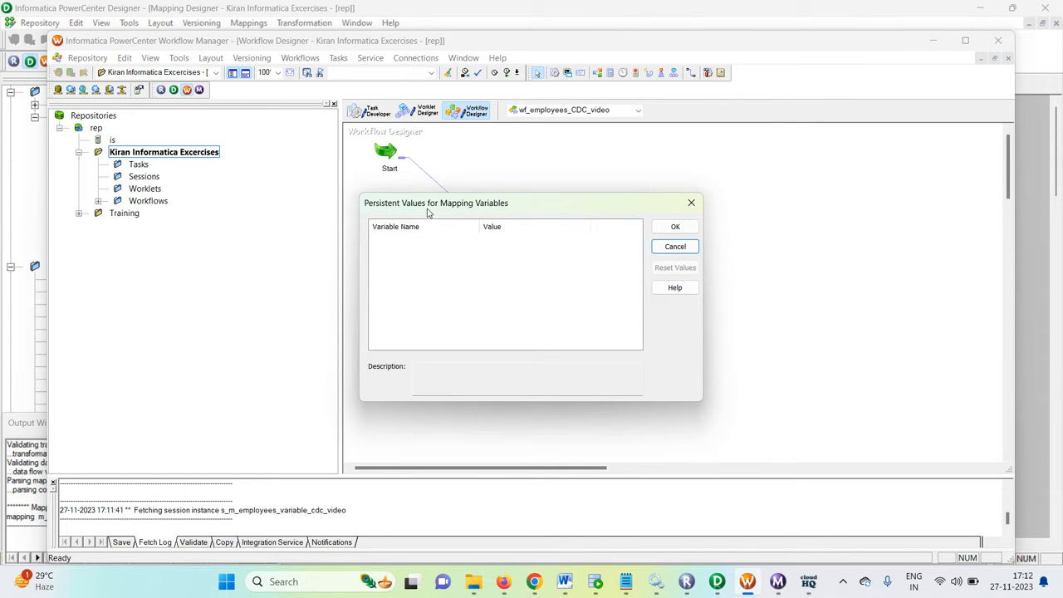
left_click(676, 228)
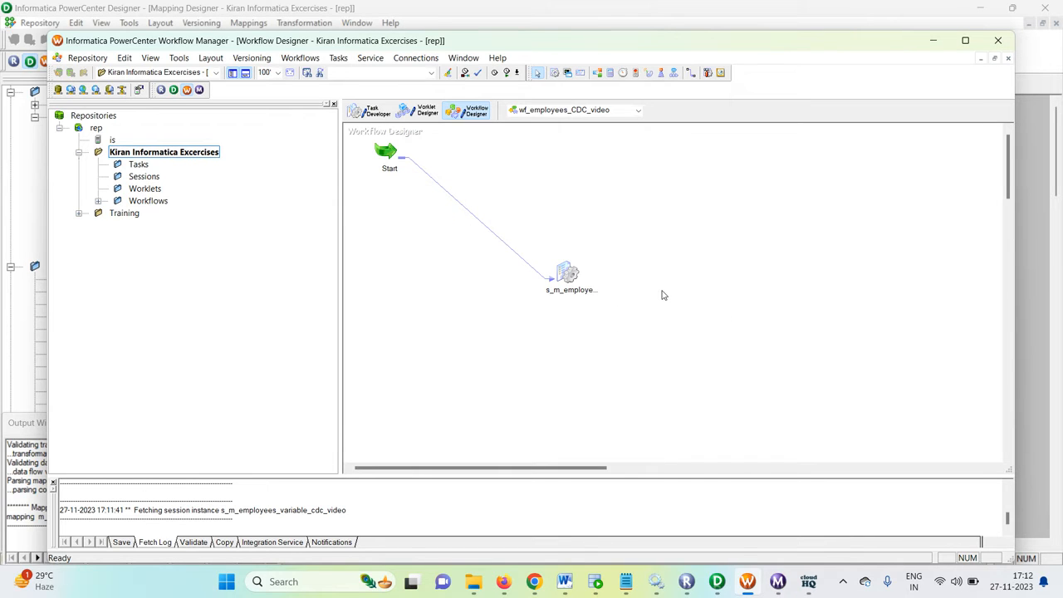
key("ctrl+s")
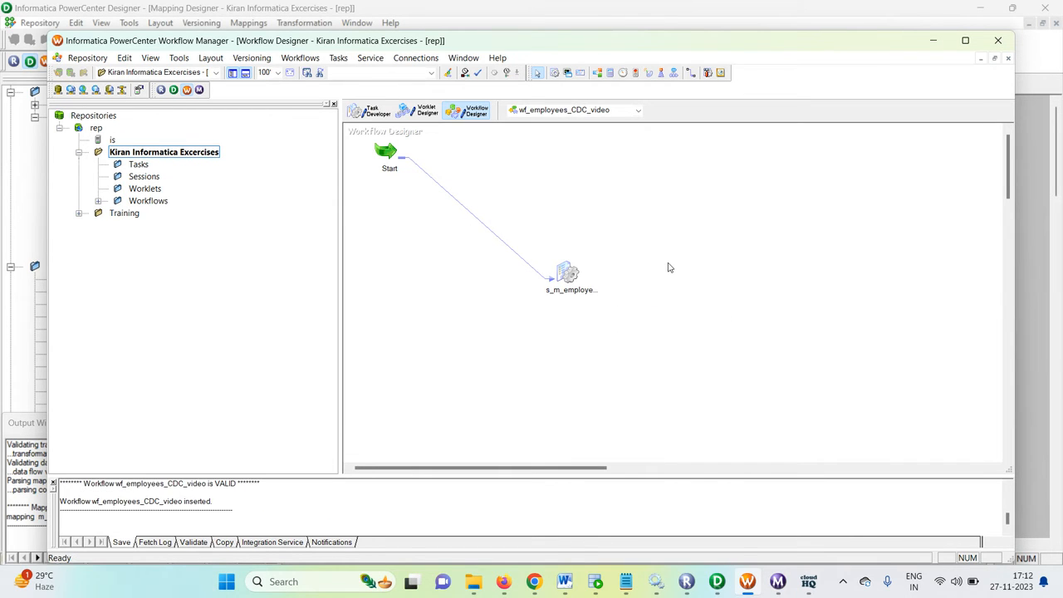
Step: Review the T_EMPLOYEES target's writer, connection and load properties in the s_m_employees_variable_cdc_video session
double_click(581, 280)
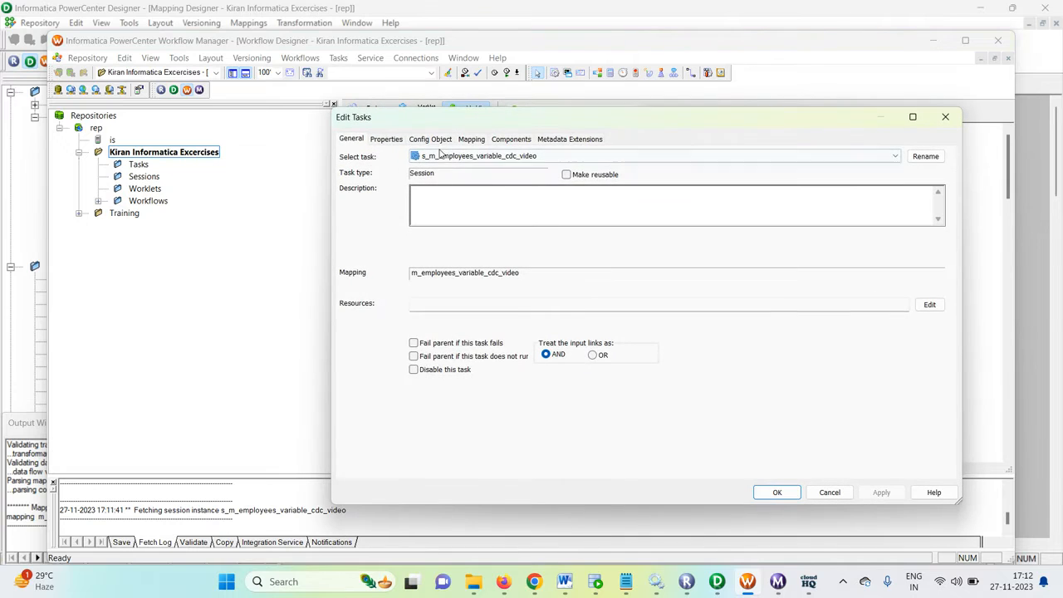
left_click(472, 139)
left_click(398, 270)
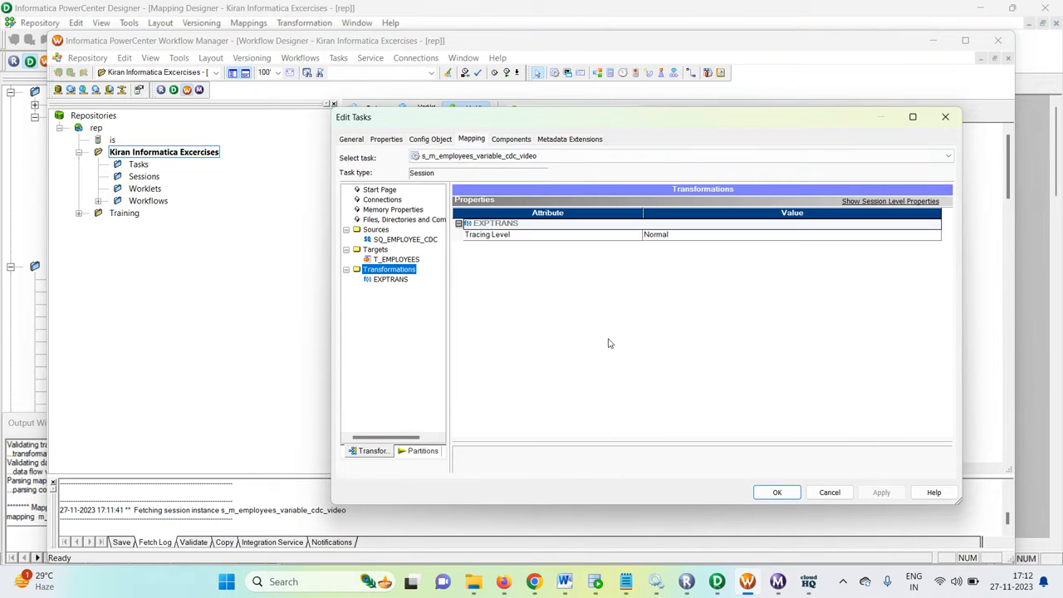
left_click(390, 259)
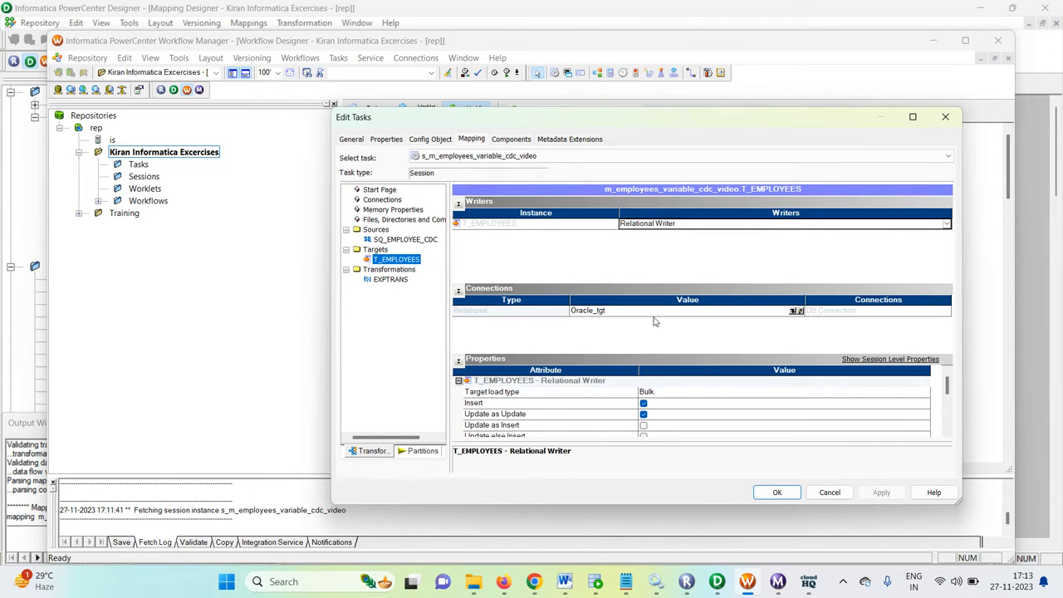
scroll(679, 405, "down", 3)
scroll(679, 404, "up", 2)
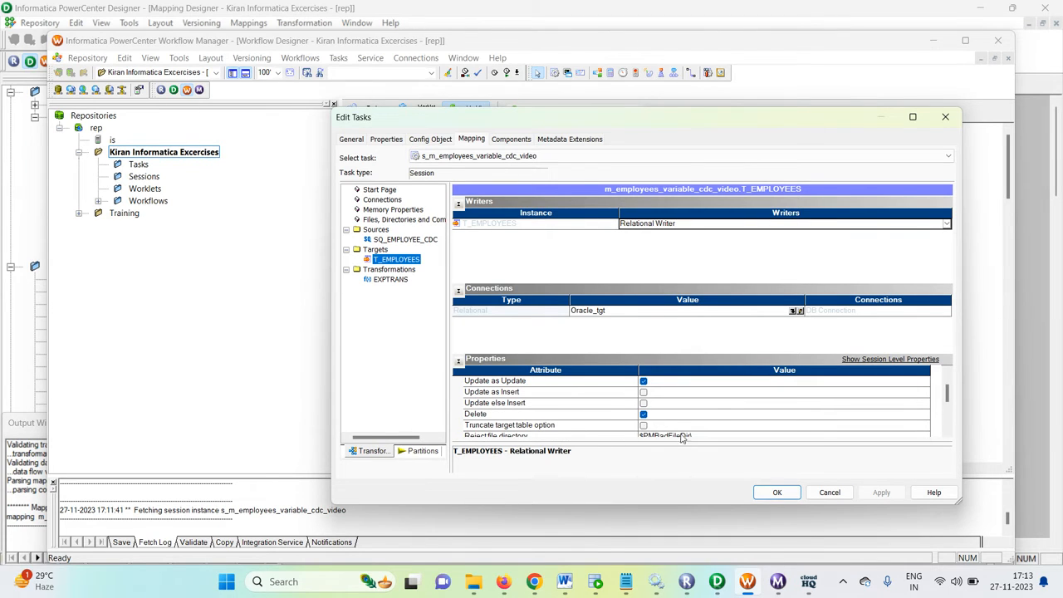
left_click(778, 493)
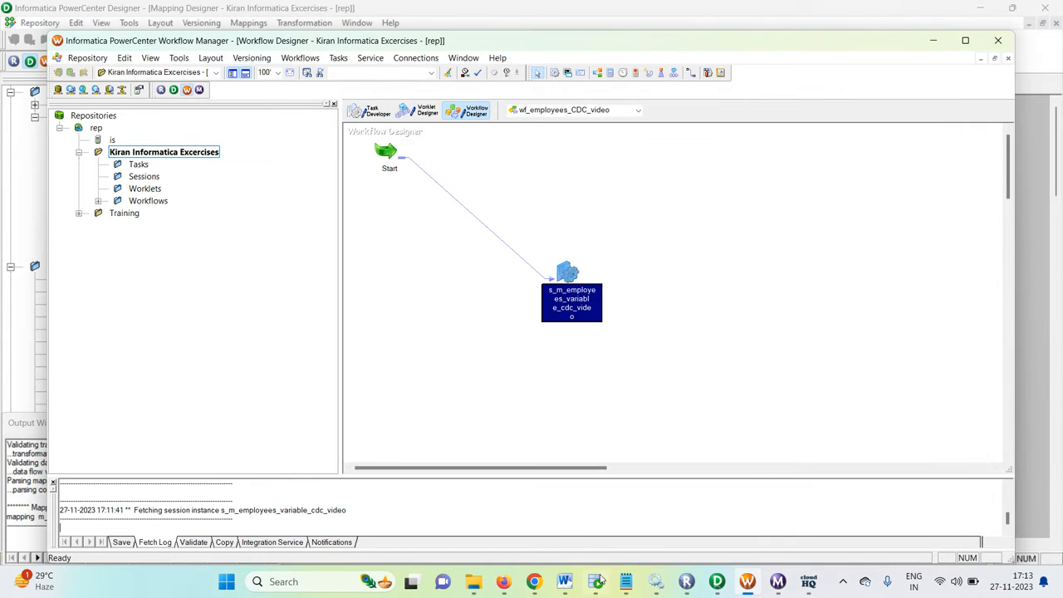
Step: Switch to Oracle SQL Developer, truncate t_employees in the core worksheet, and query all its rows
mouse_move(598, 583)
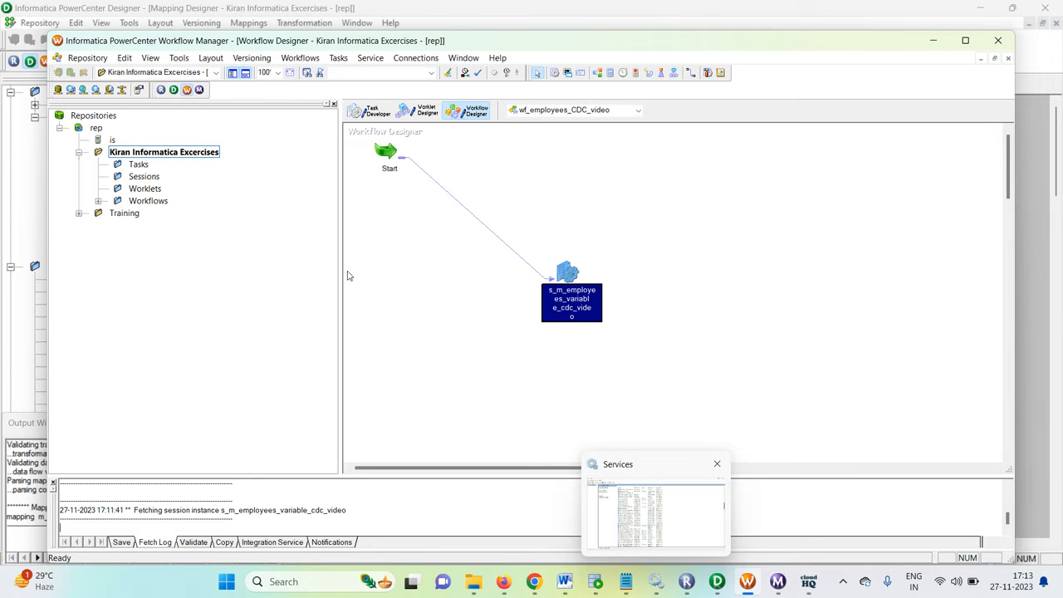
left_click(716, 582)
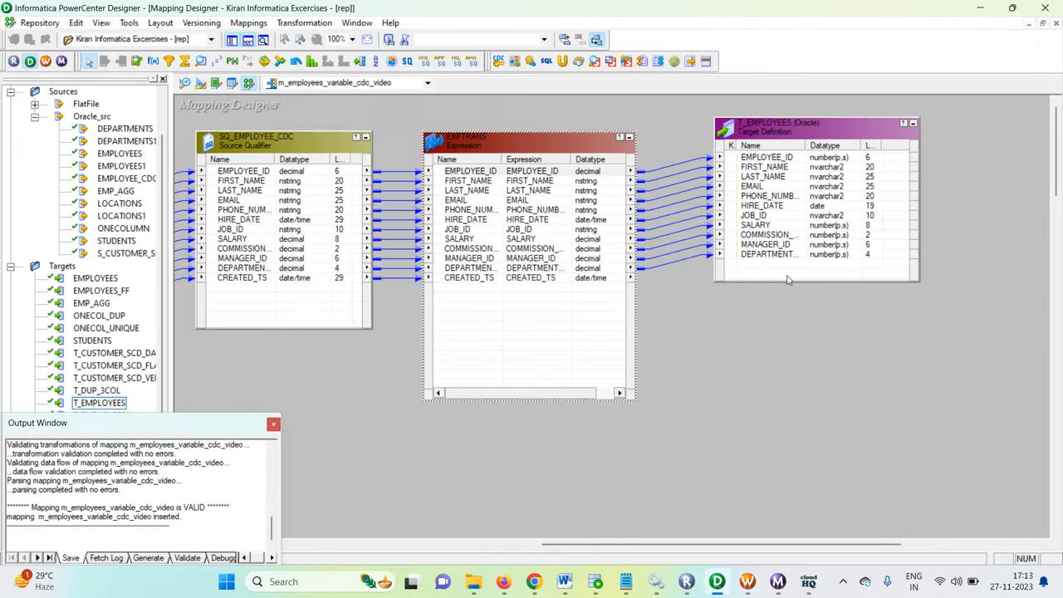
mouse_move(596, 581)
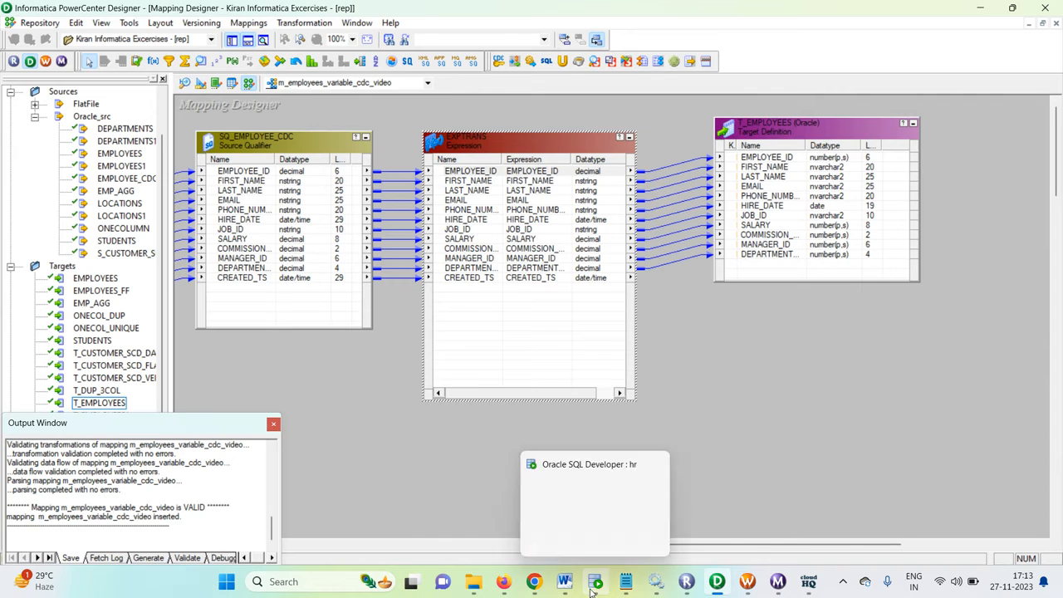
left_click(598, 550)
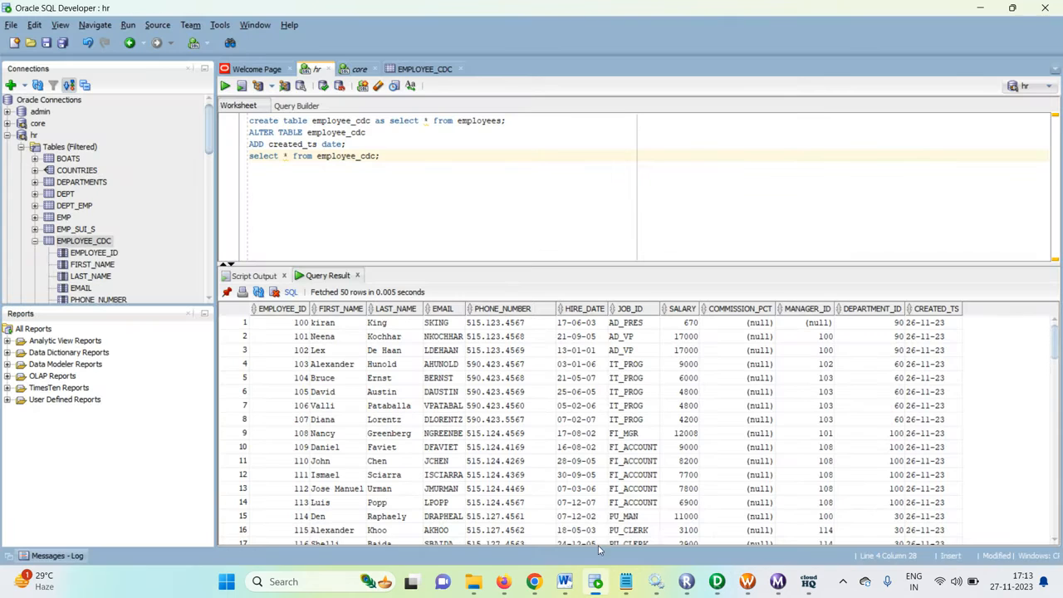
left_click(356, 70)
left_click(391, 131)
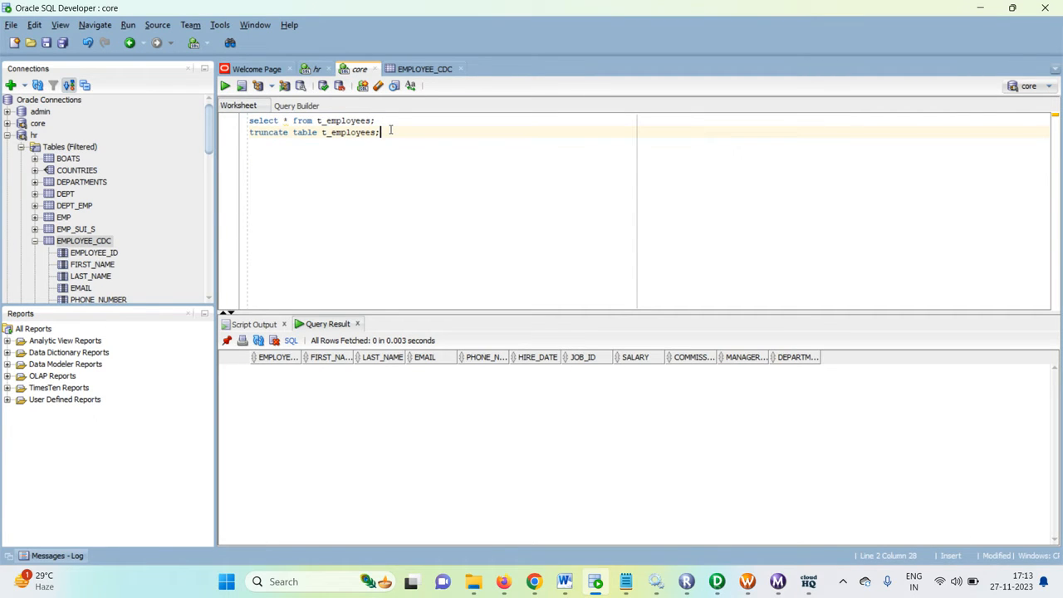
key("ctrl+Return")
left_click(398, 120)
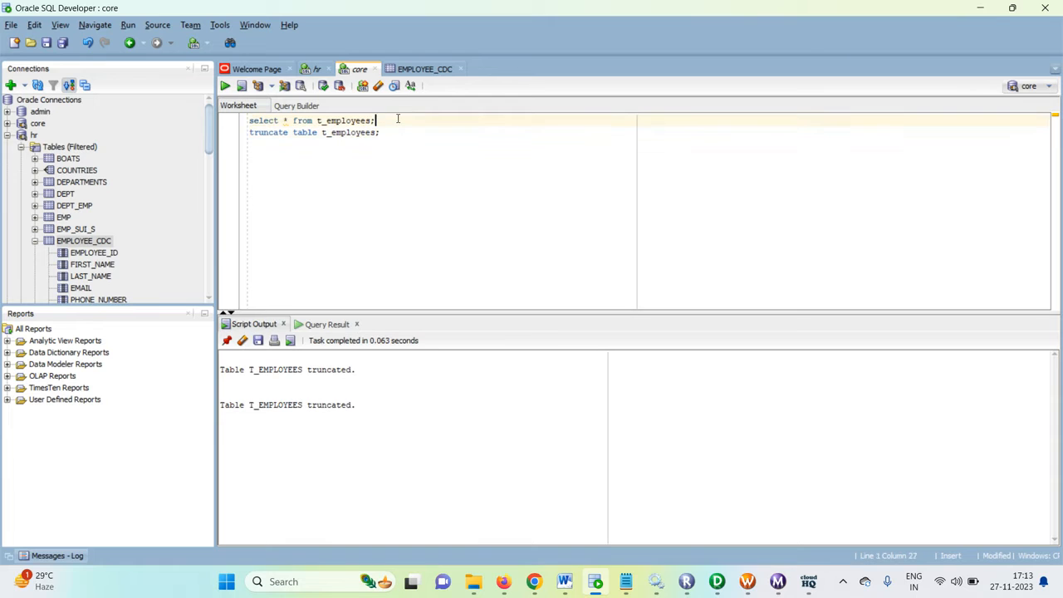
key("ctrl+Return")
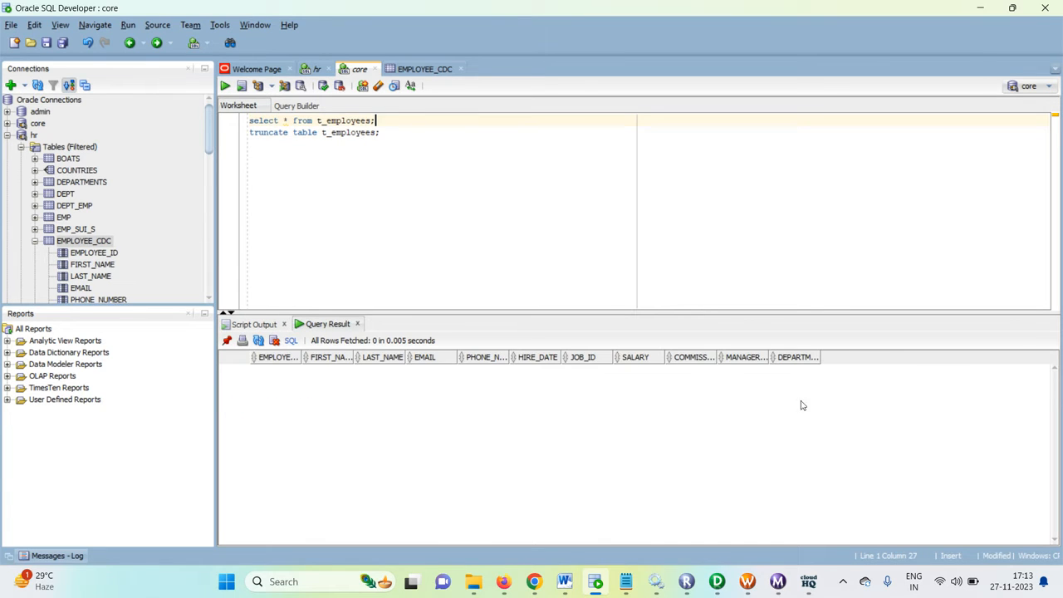
Step: Start the wf_employees_CDC_video workflow from Workflow Manager and check its session's source and target statistics in Workflow Monitor
left_click(750, 583)
right_click(686, 248)
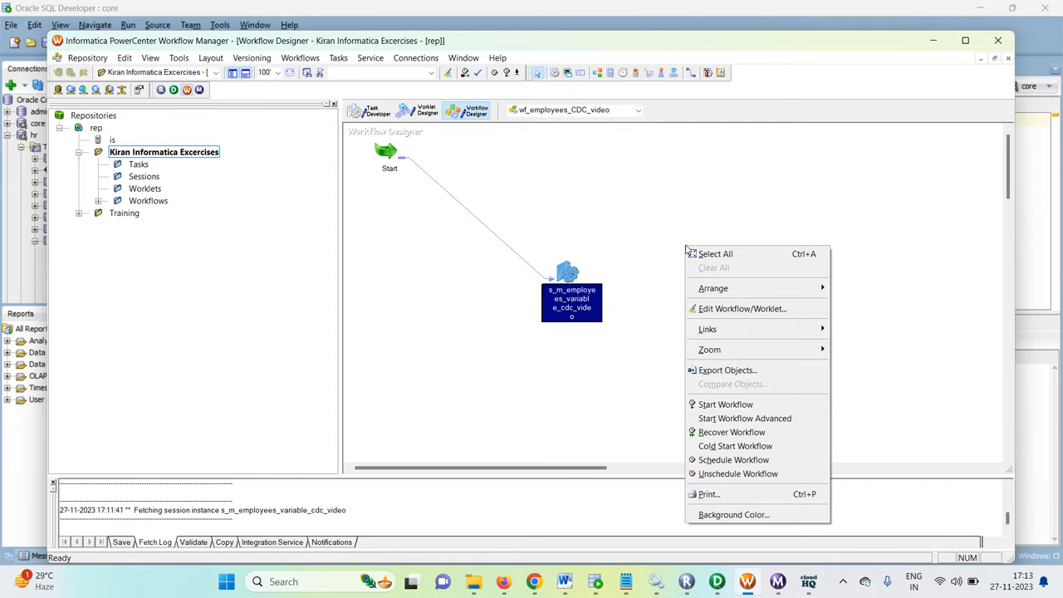
left_click(703, 410)
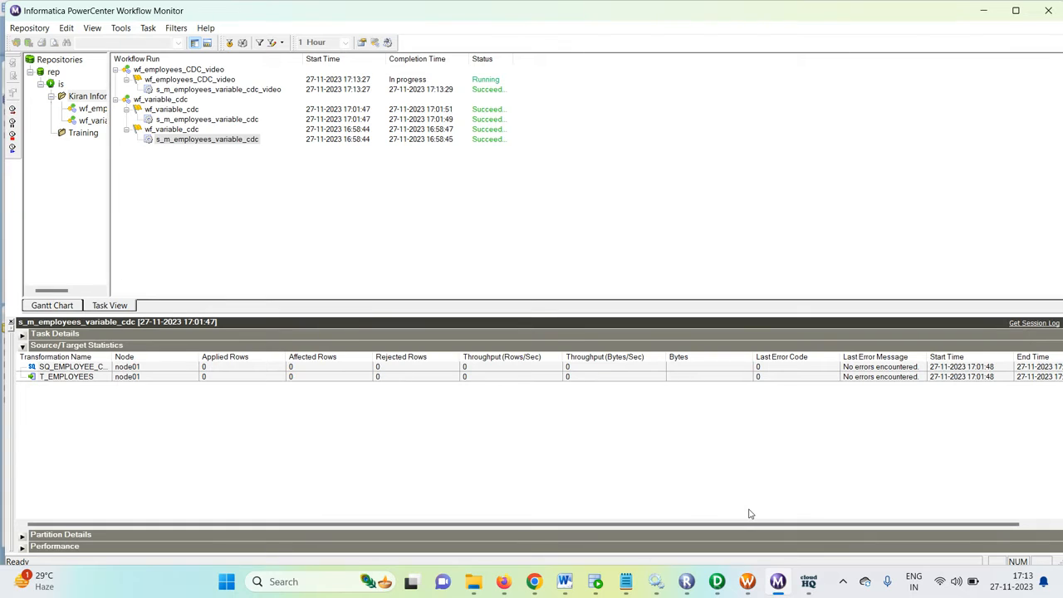
left_click(200, 91)
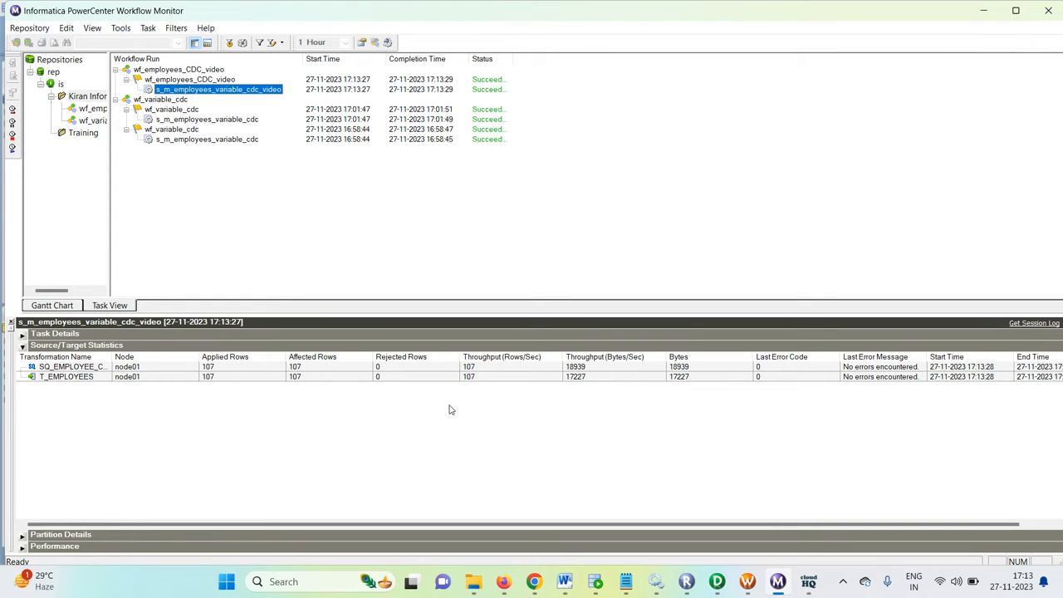
Step: Return to Workflow Manager and view the session's persistent value for $$max_created_dt after the first run
left_click(747, 581)
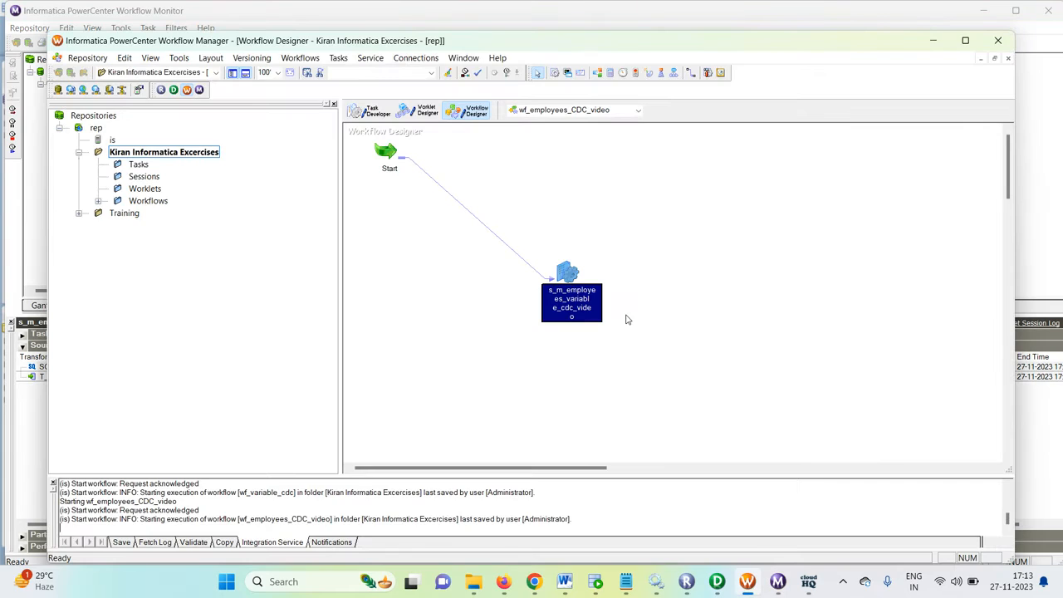
left_click(629, 320)
right_click(568, 283)
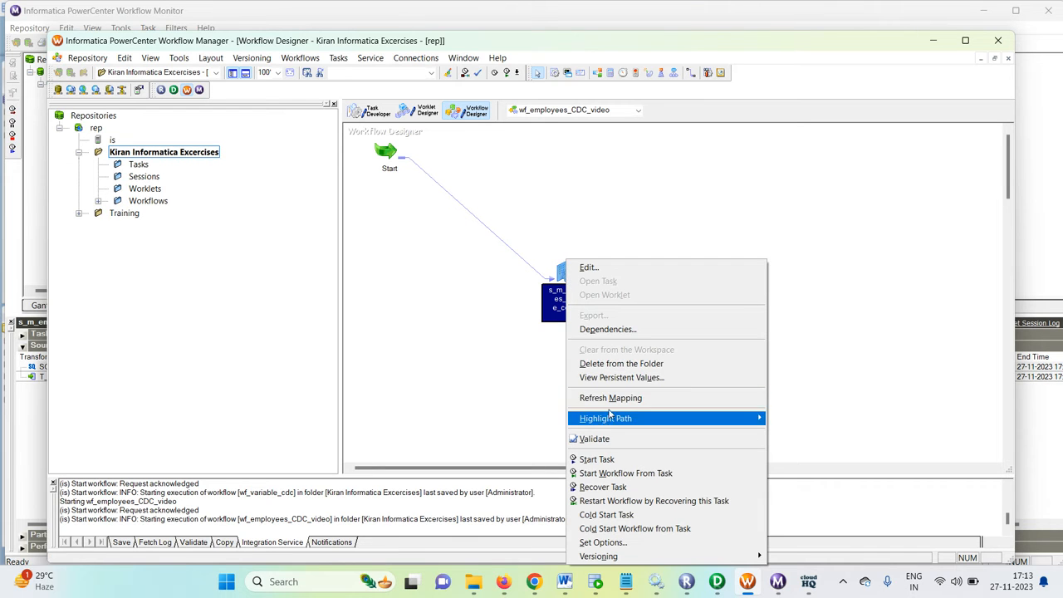
left_click(623, 380)
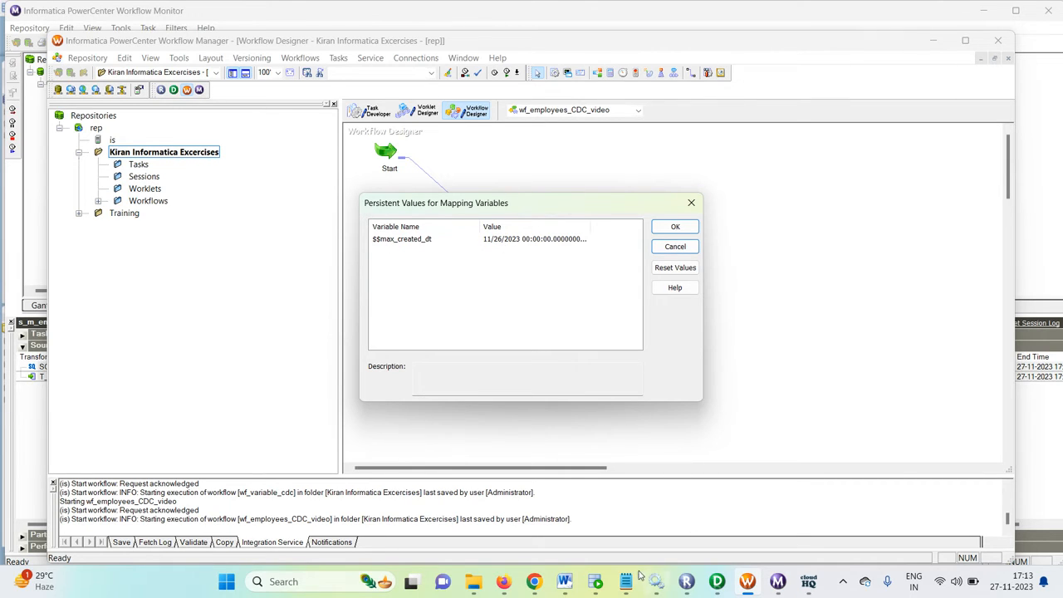
Step: Switch to Oracle SQL Developer, set CREATED_TS in the first row of EMPLOYEE_CDC to 27-11-23, and commit the change
left_click(594, 582)
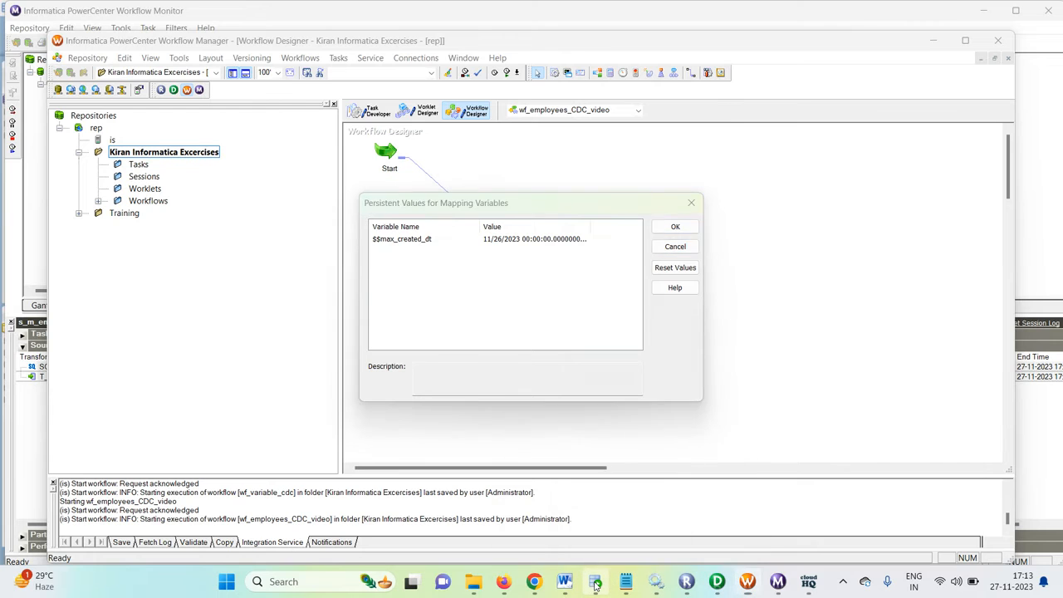
left_click(425, 69)
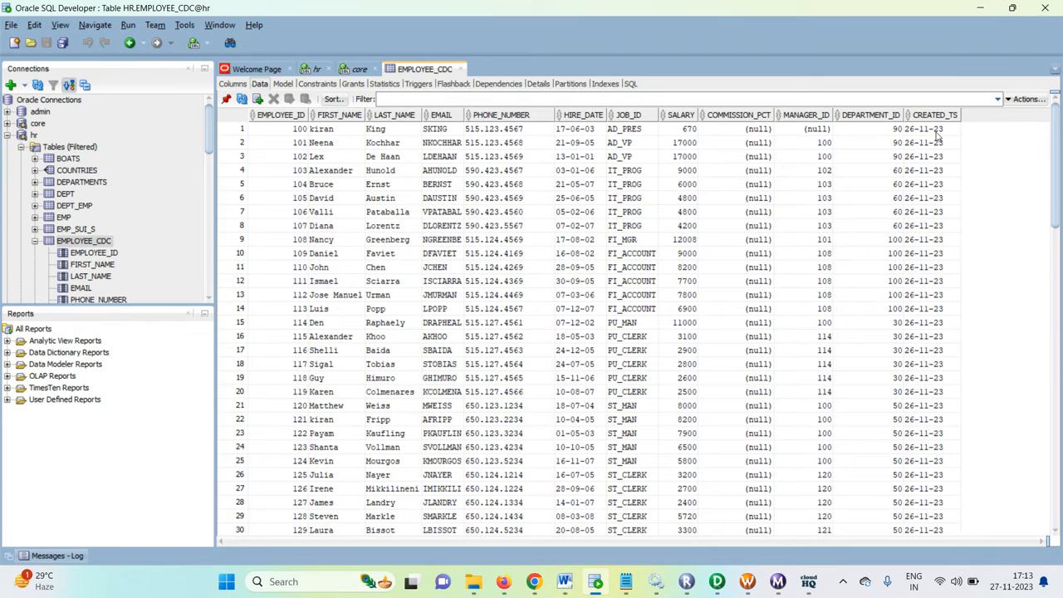
left_click(919, 131)
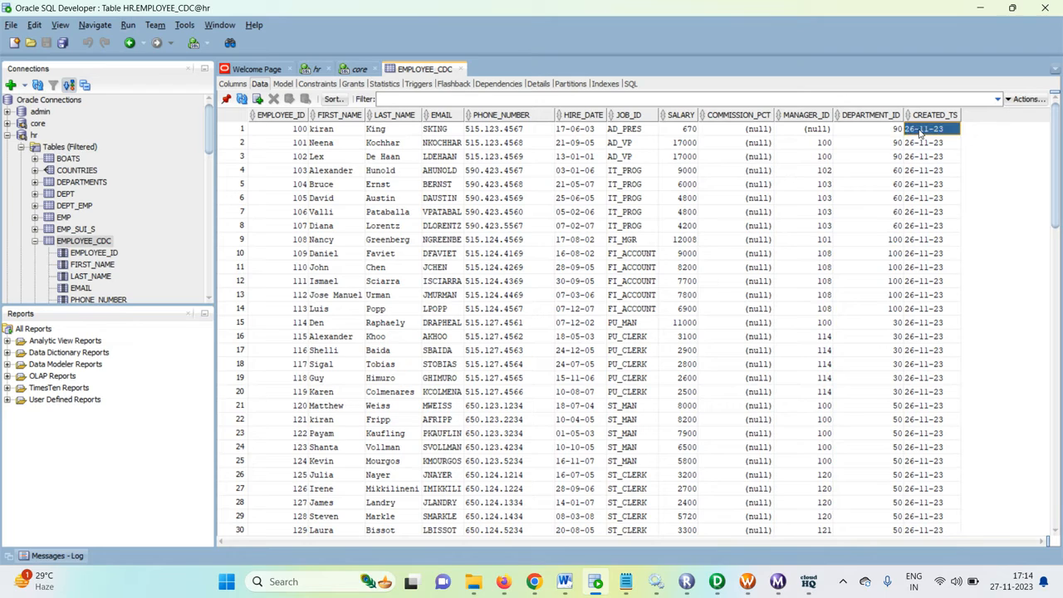
left_click(917, 130)
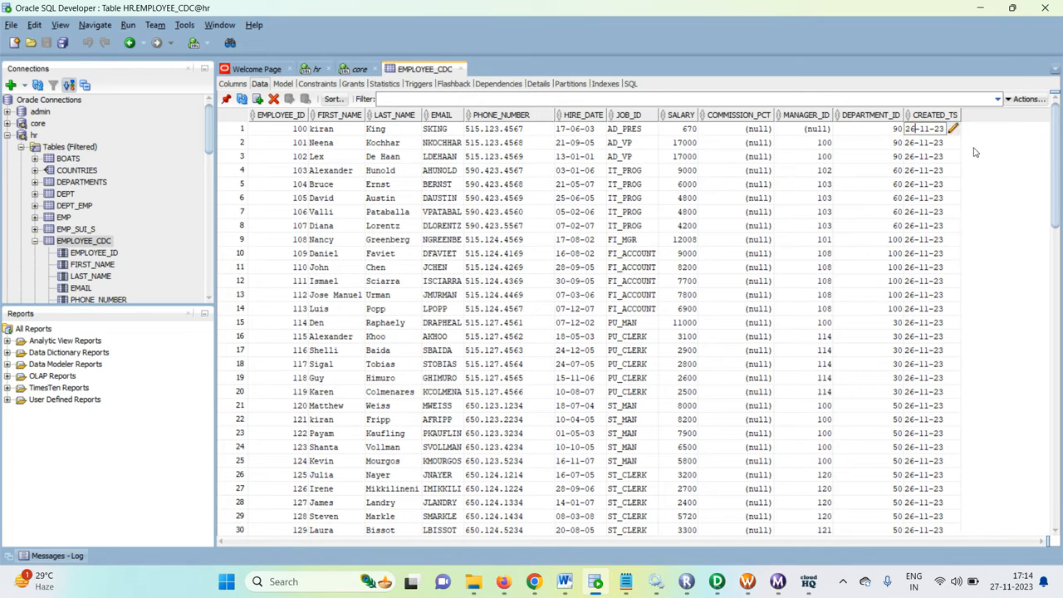
key("BackSpace")
type("7")
left_click(640, 308)
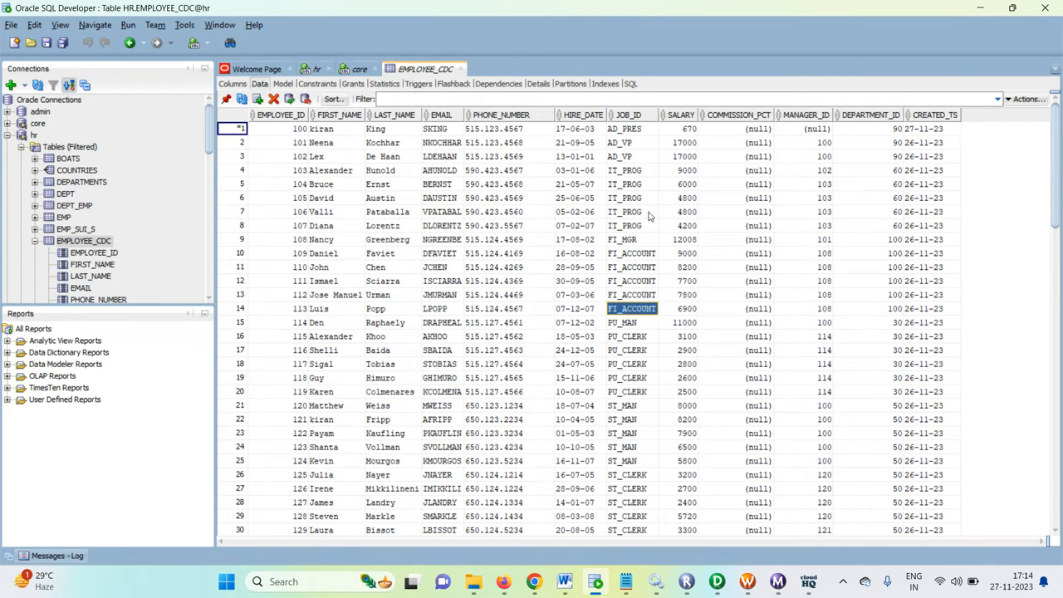
left_click(289, 99)
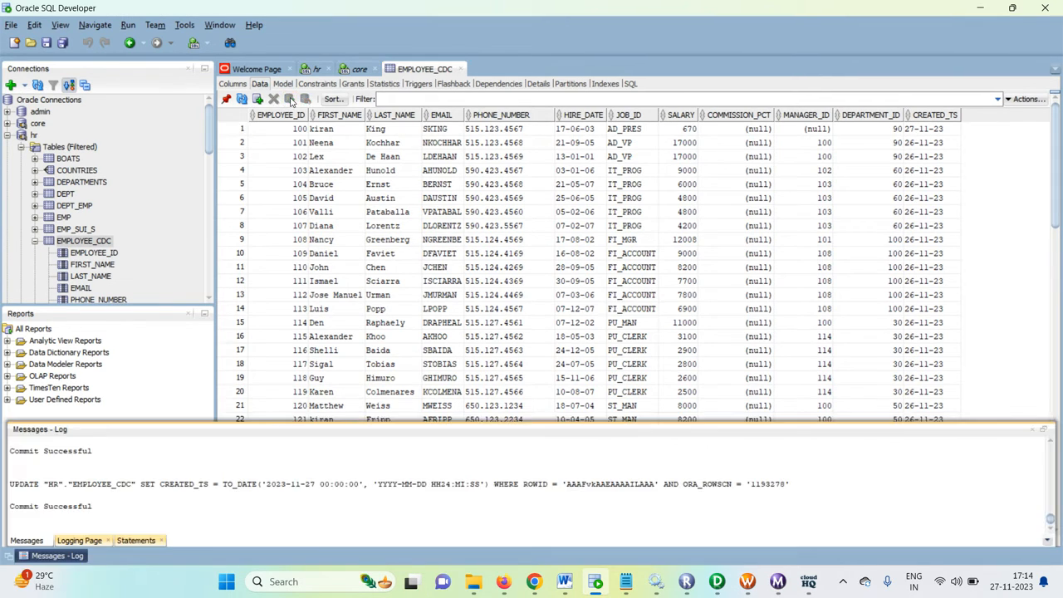
Step: Close the persistent values in Workflow Manager, rerun wf_employees_CDC_video, and check the new run's statistics in Workflow Monitor
left_click(748, 581)
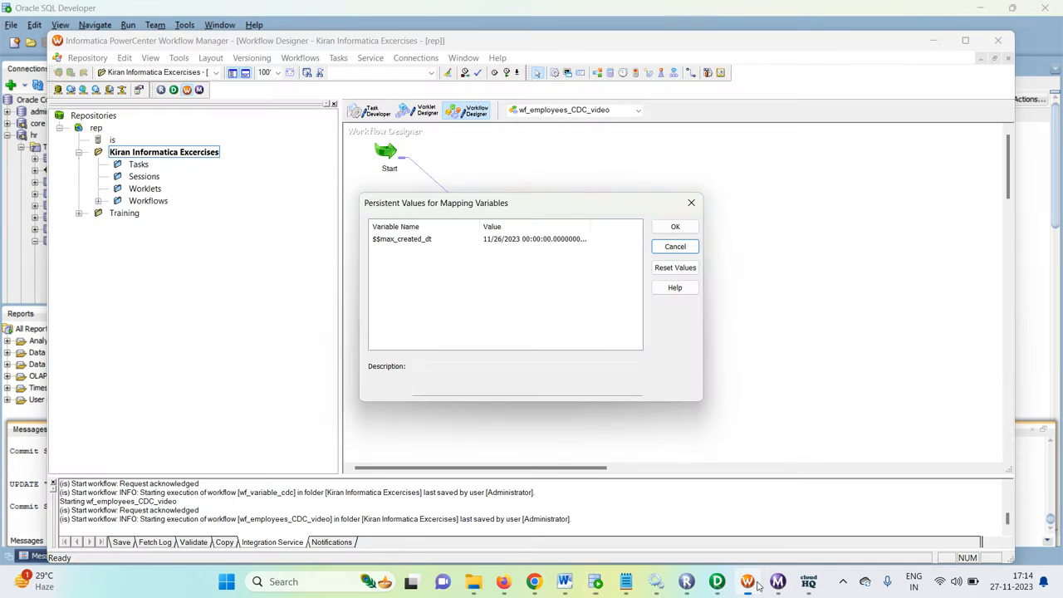
left_click(691, 203)
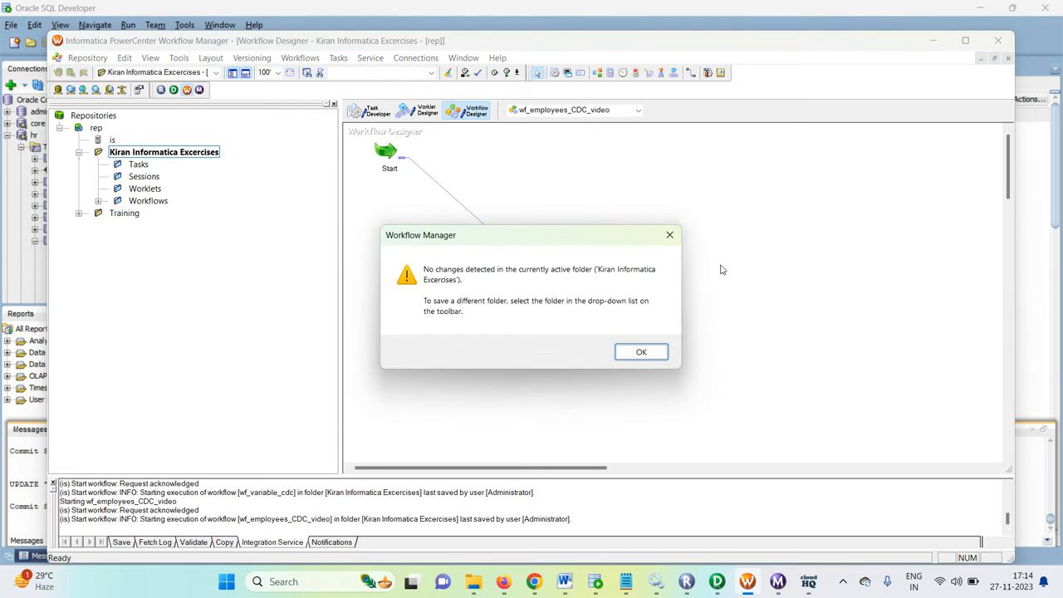
left_click(660, 354)
right_click(759, 268)
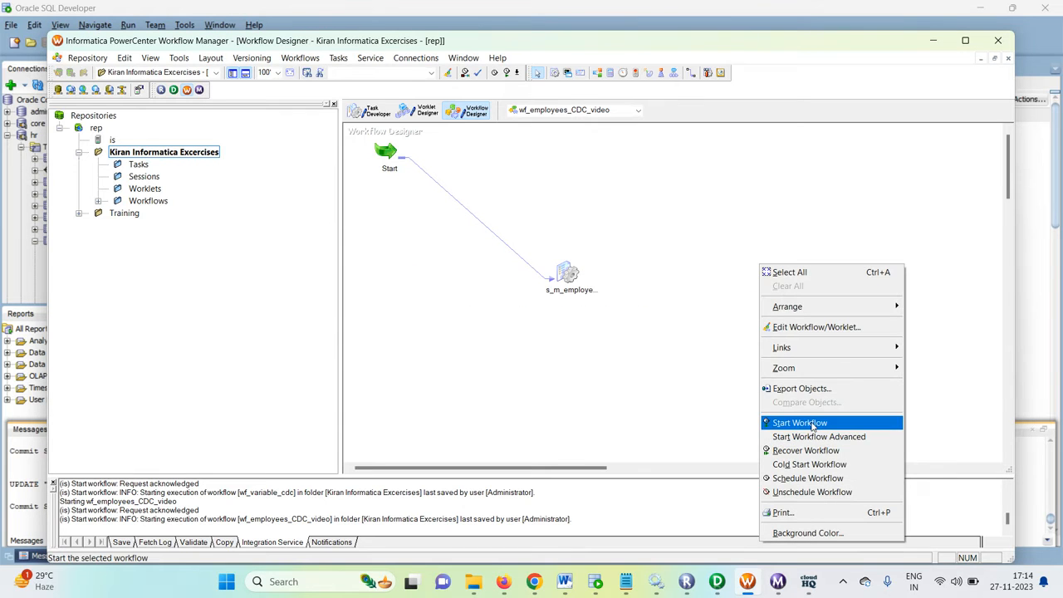
left_click(812, 424)
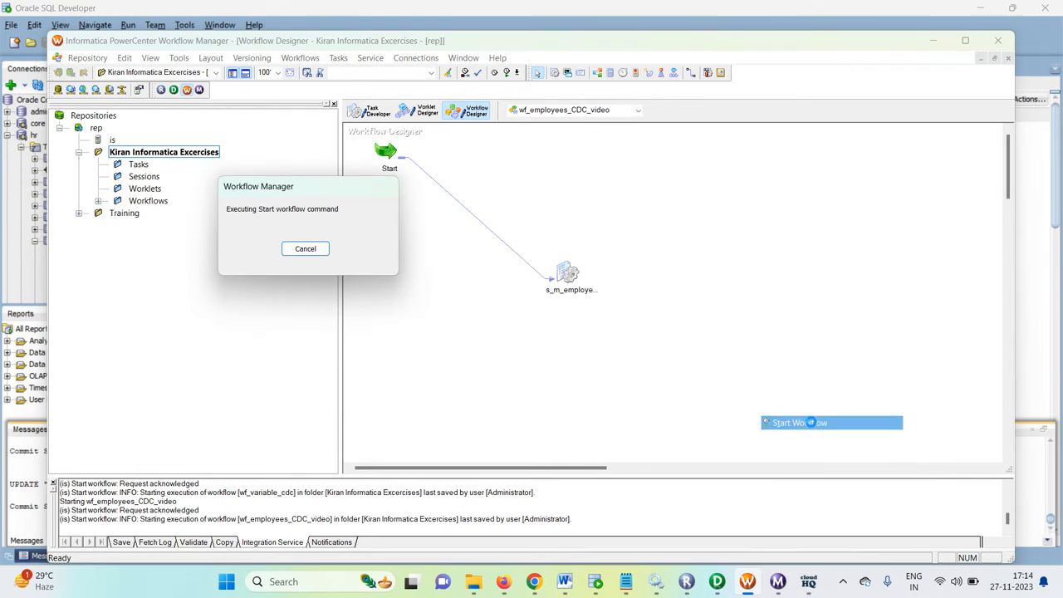
left_click(777, 582)
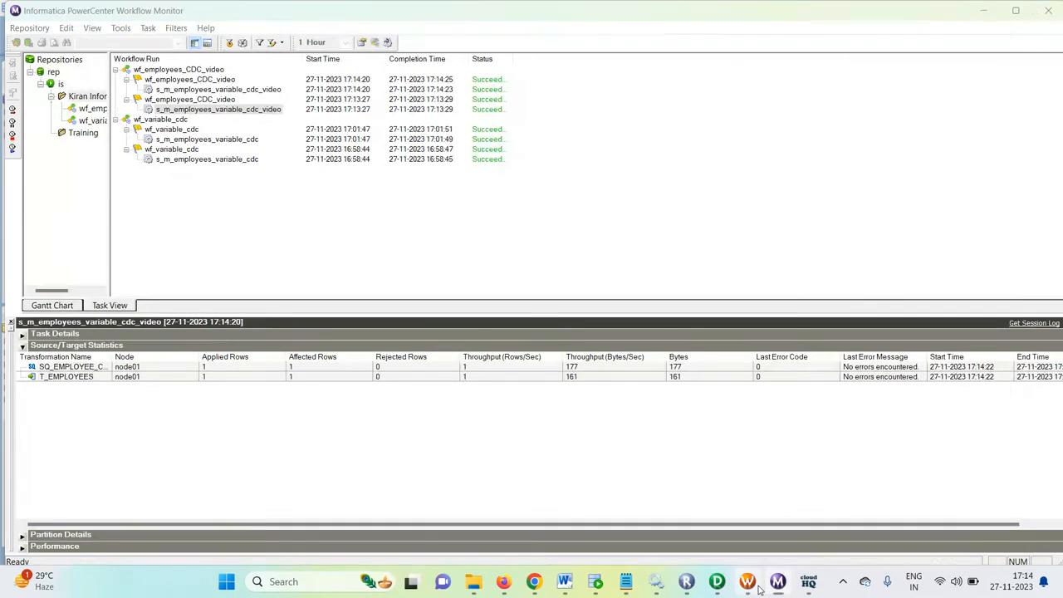
Step: Return to Workflow Manager and check the persistent value of $$max_created_dt after the second run
left_click(752, 584)
left_click(572, 282)
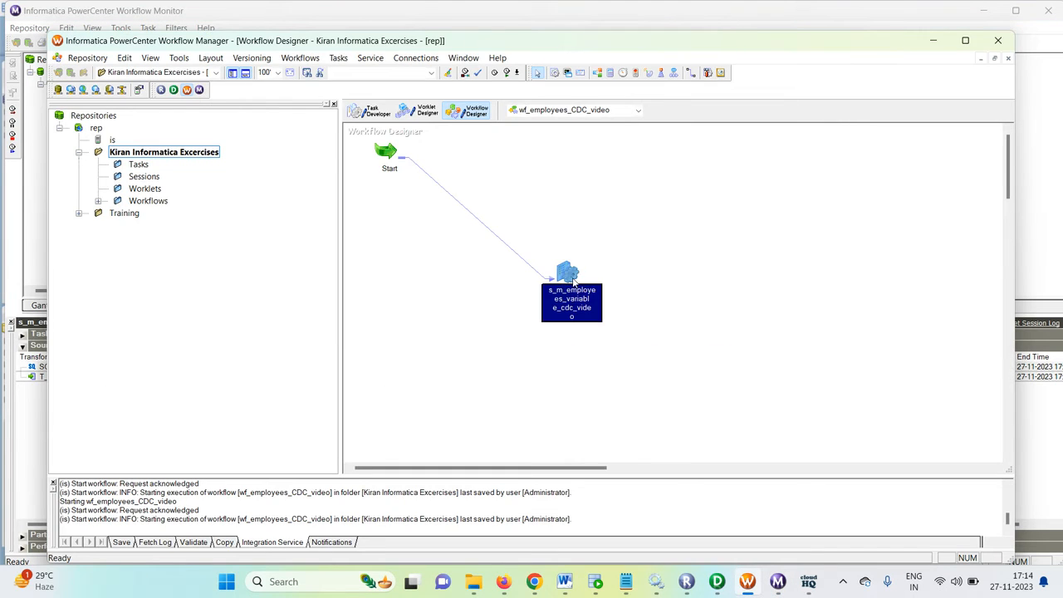
right_click(573, 278)
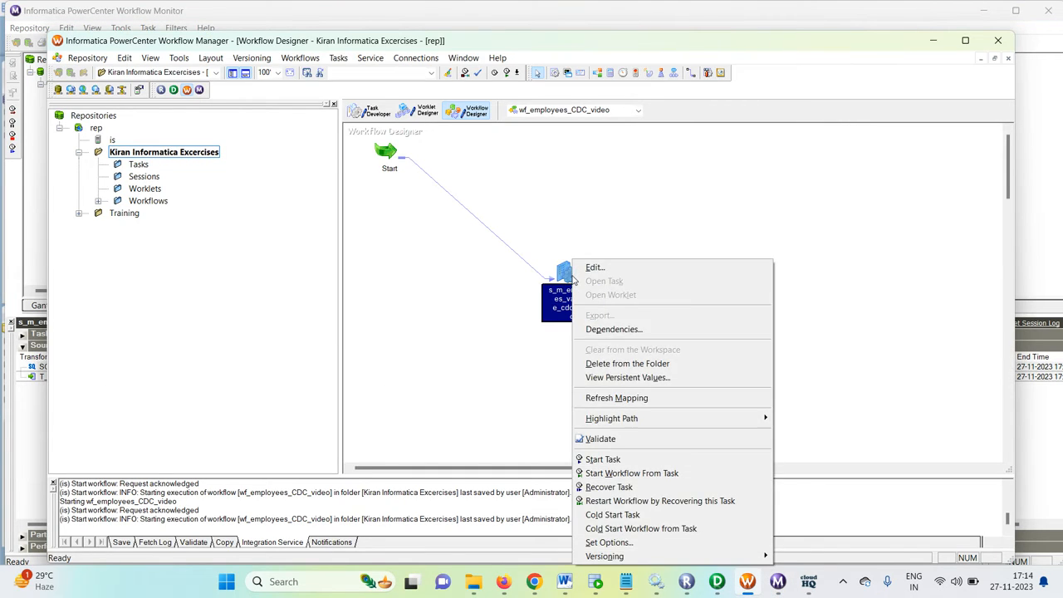
left_click(630, 378)
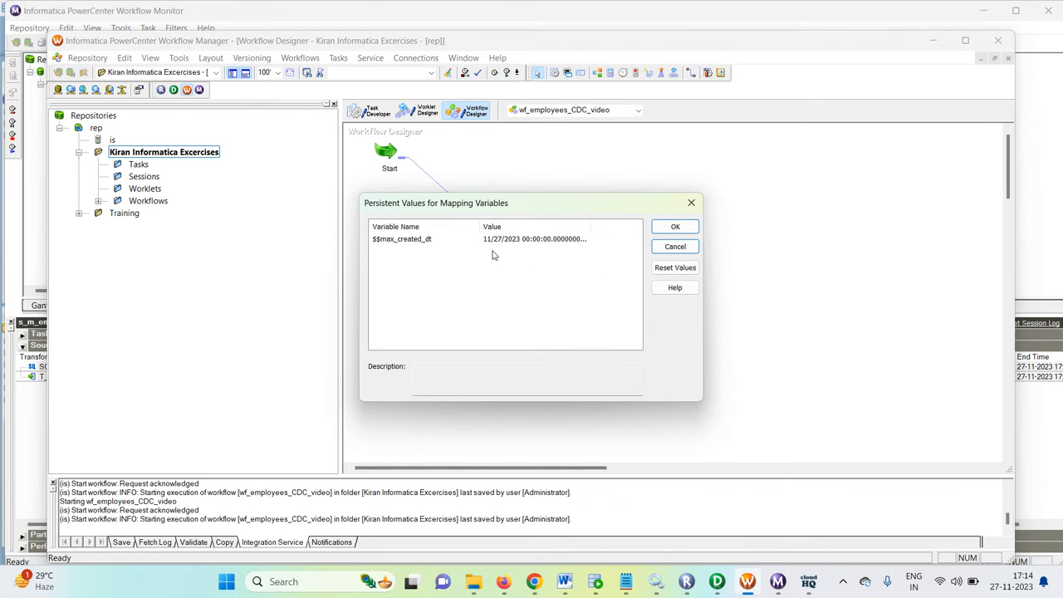
left_click(691, 202)
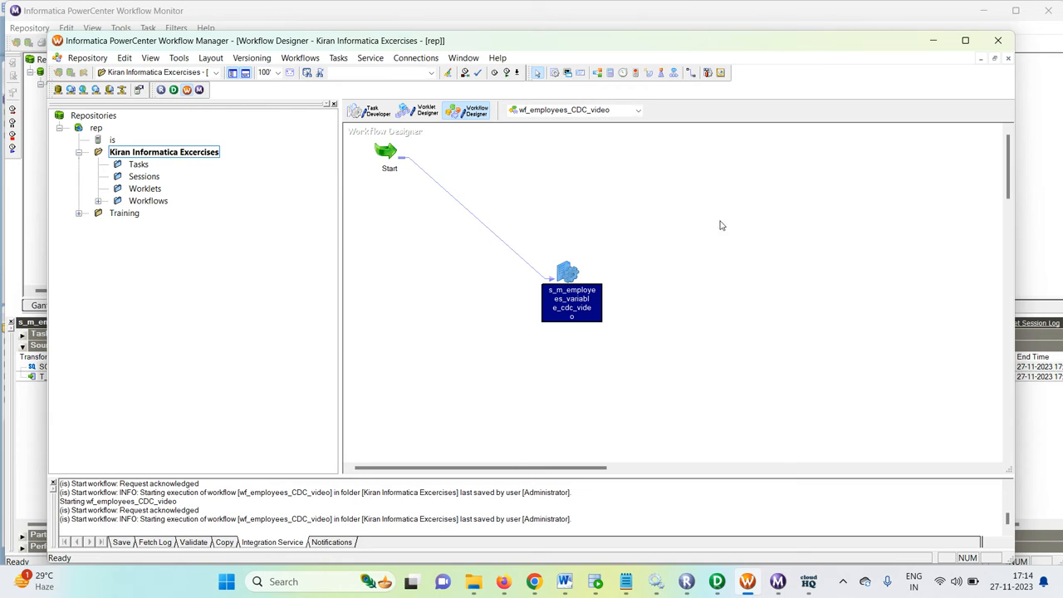
double_click(566, 269)
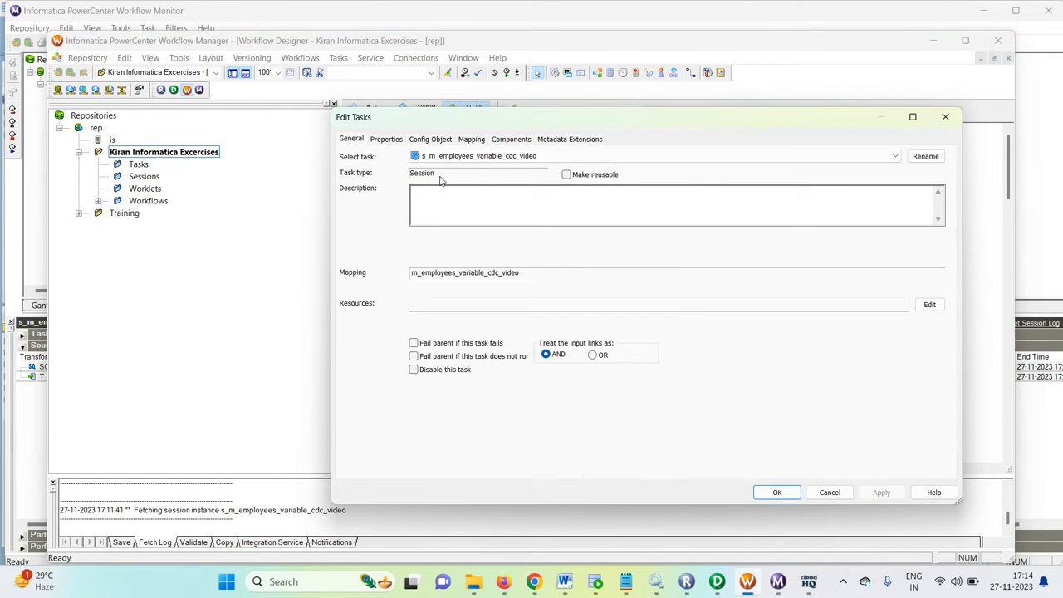
left_click(471, 140)
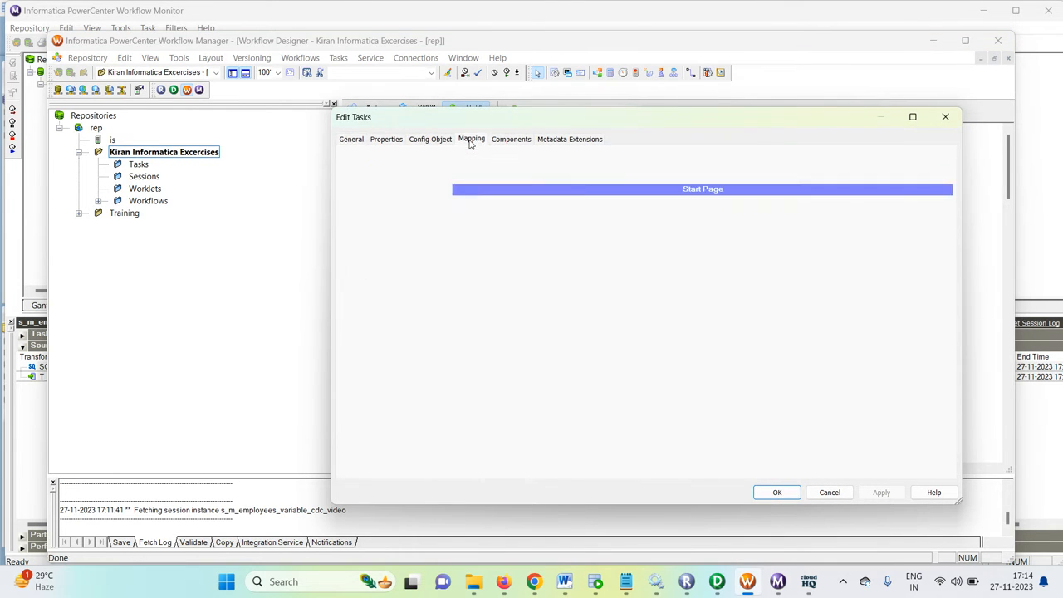
left_click(430, 139)
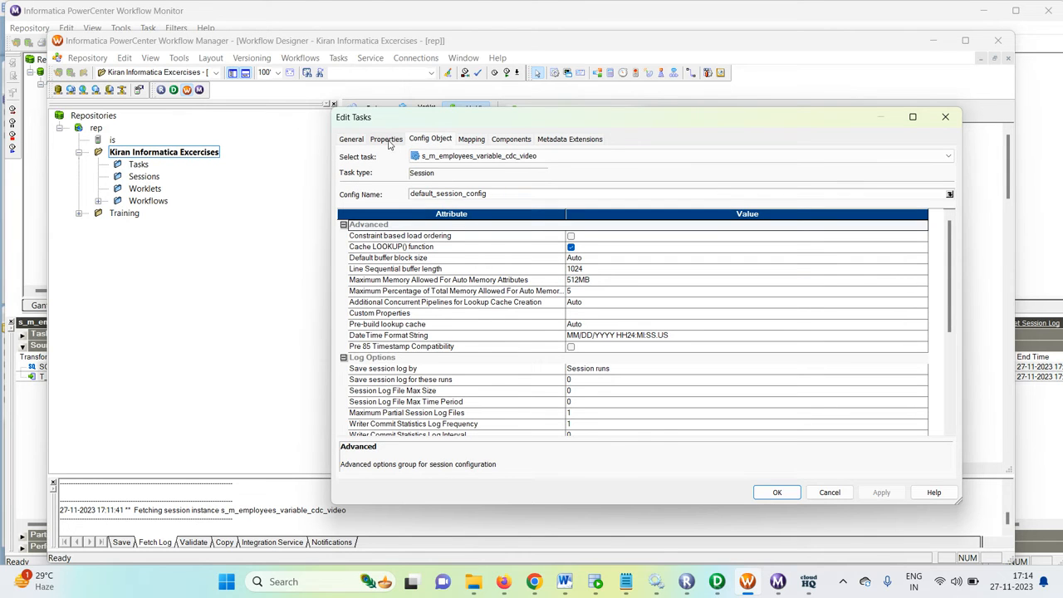
left_click(830, 493)
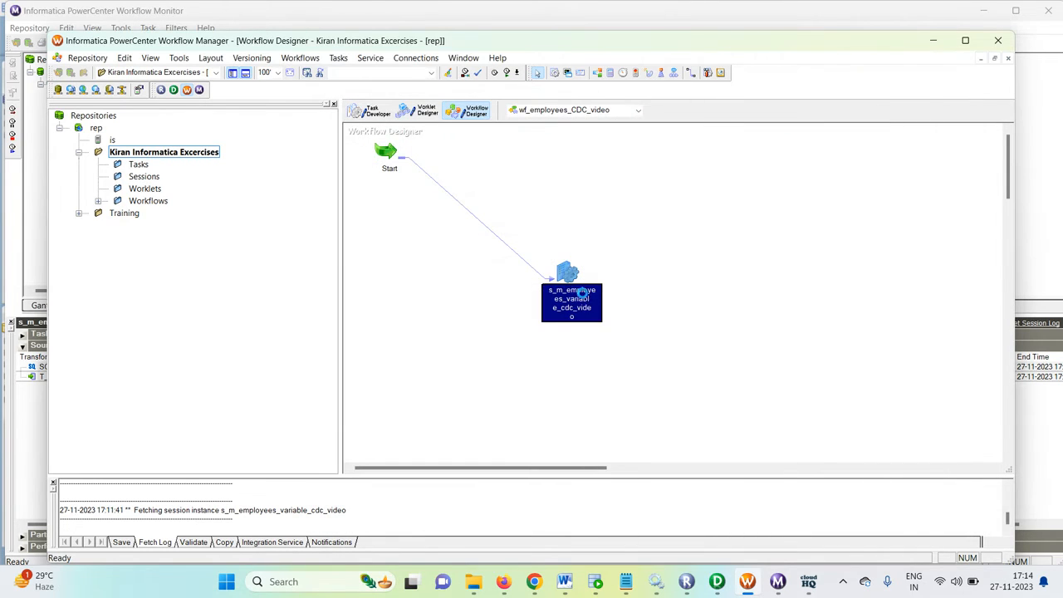
Step: View the persistent value of $$max_created_dt for the session s_m_employees_variable_cdc_video
right_click(583, 293)
mouse_move(626, 420)
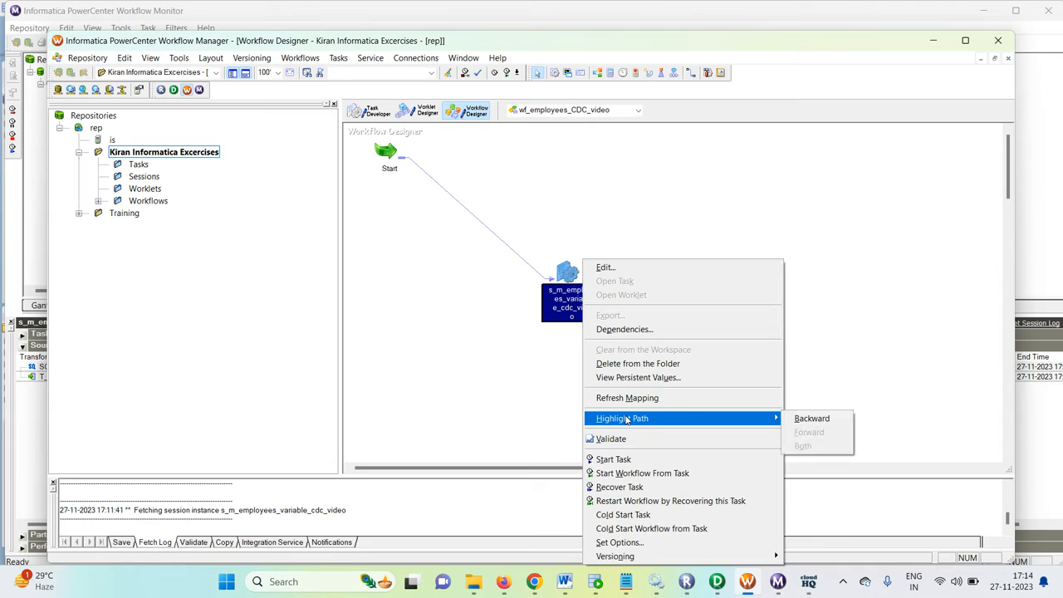
left_click(638, 377)
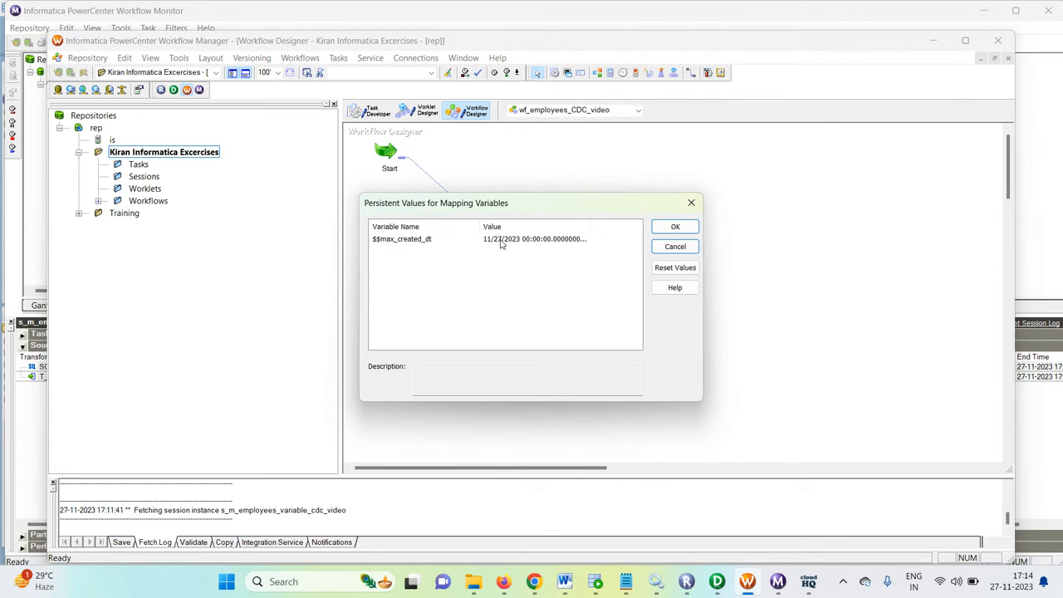
Step: Close the persistent values, rerun wf_employees_CDC_video without changing the source, and check the run's source/target statistics in Workflow Monitor
left_click(692, 203)
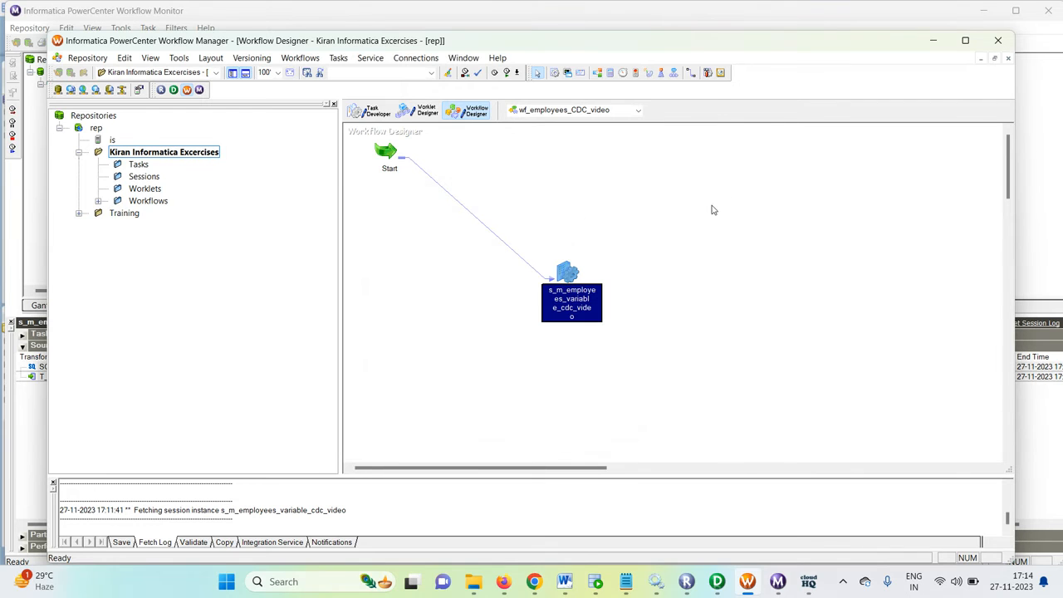
right_click(828, 273)
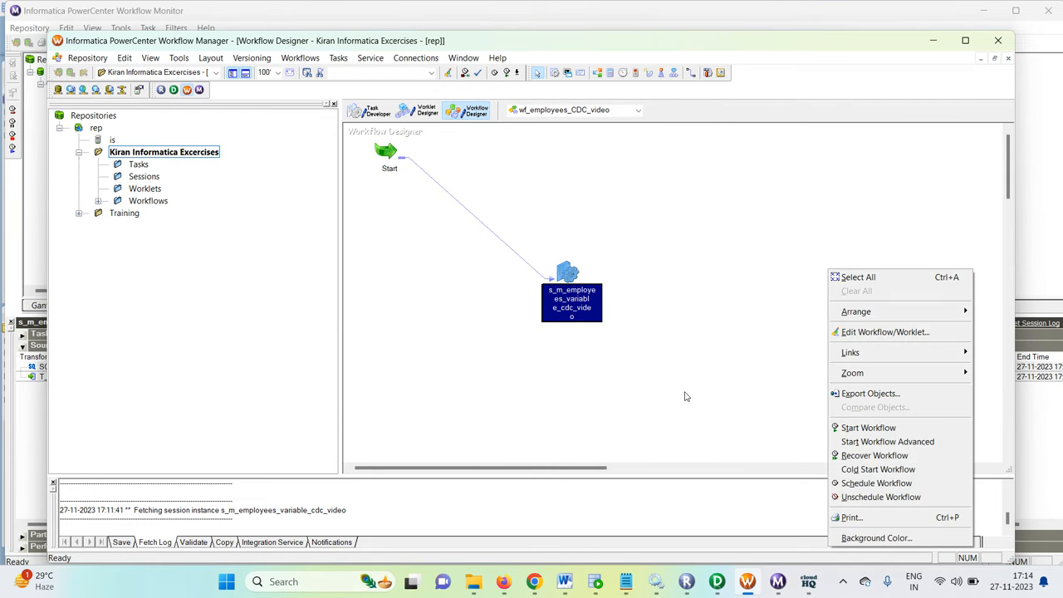
left_click(888, 432)
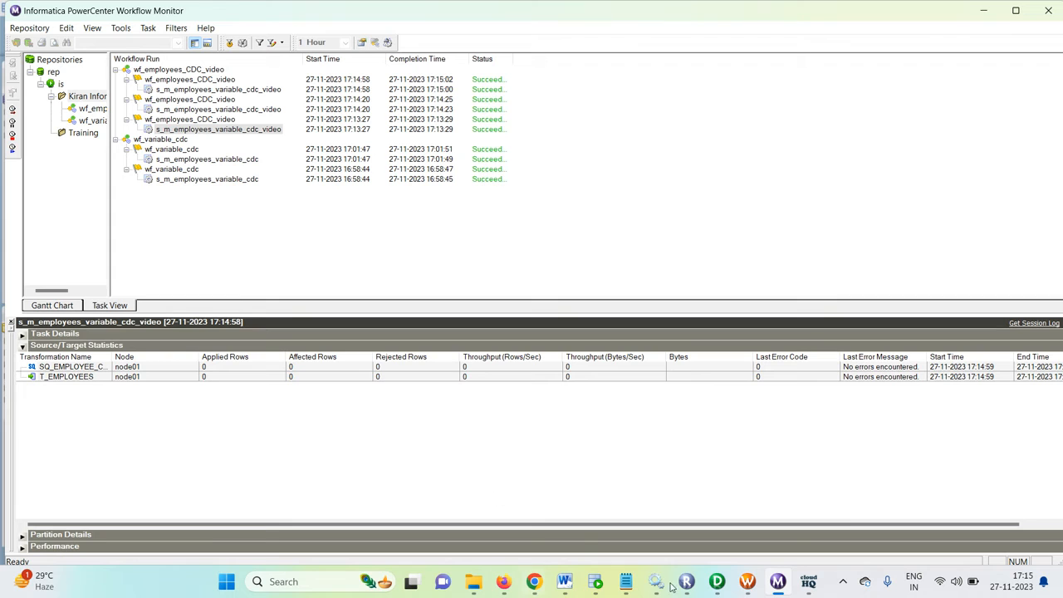
Step: Switch to Oracle SQL Developer, set CREATED_TS in the first row of EMPLOYEE_CDC to 26-11-23, and commit the change
left_click(716, 585)
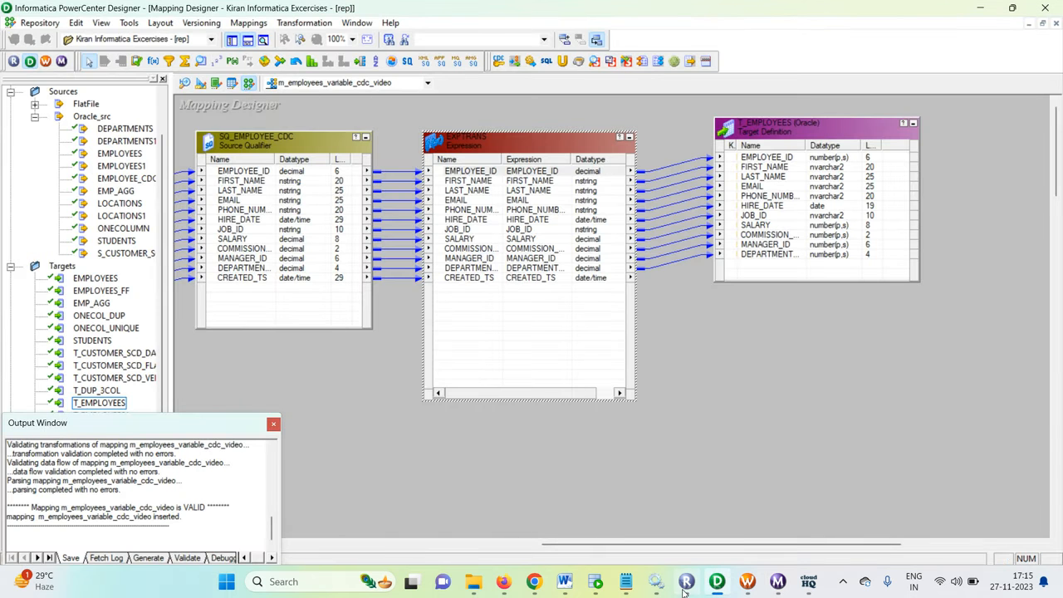
left_click(595, 581)
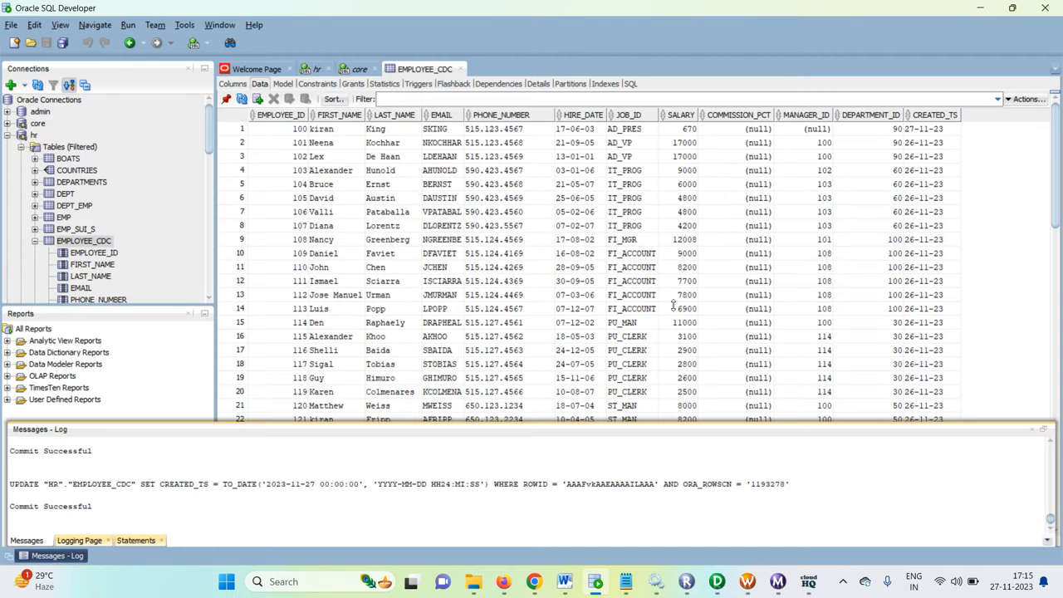
left_click(912, 131)
left_click(910, 129)
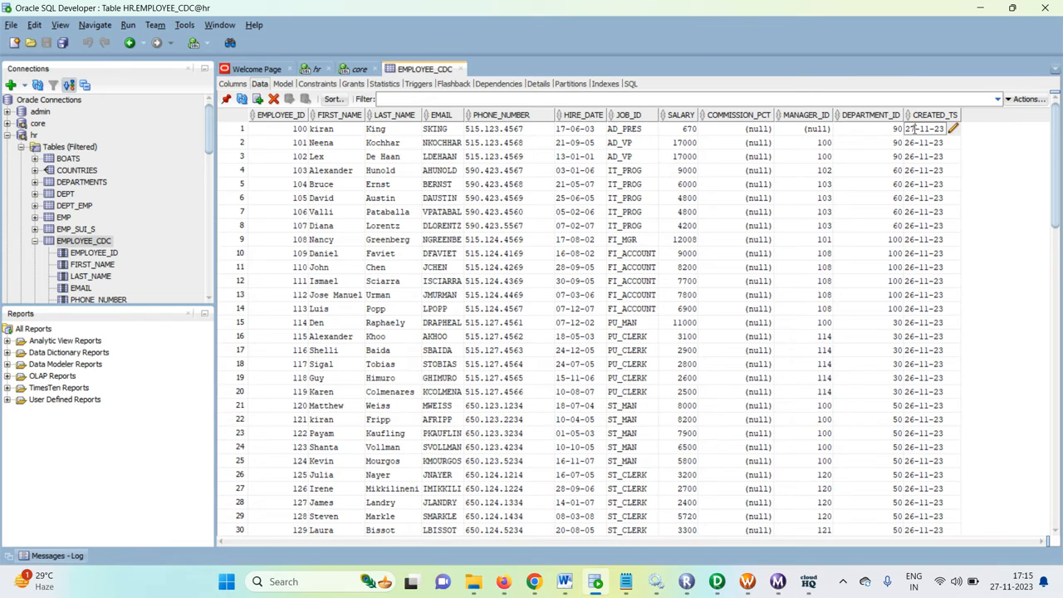
left_click(924, 143)
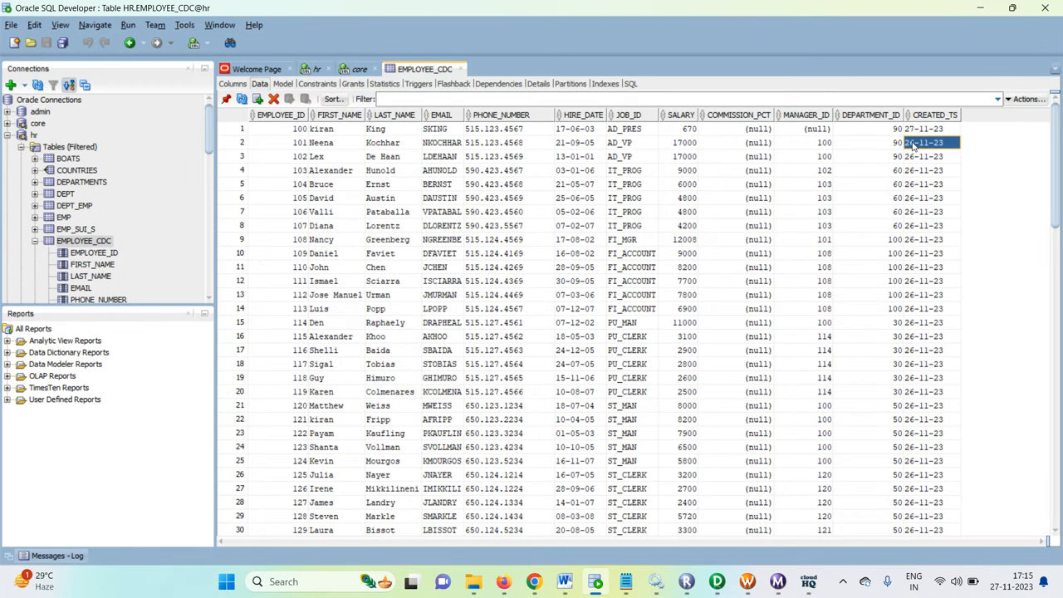
left_click(928, 146)
key("Up")
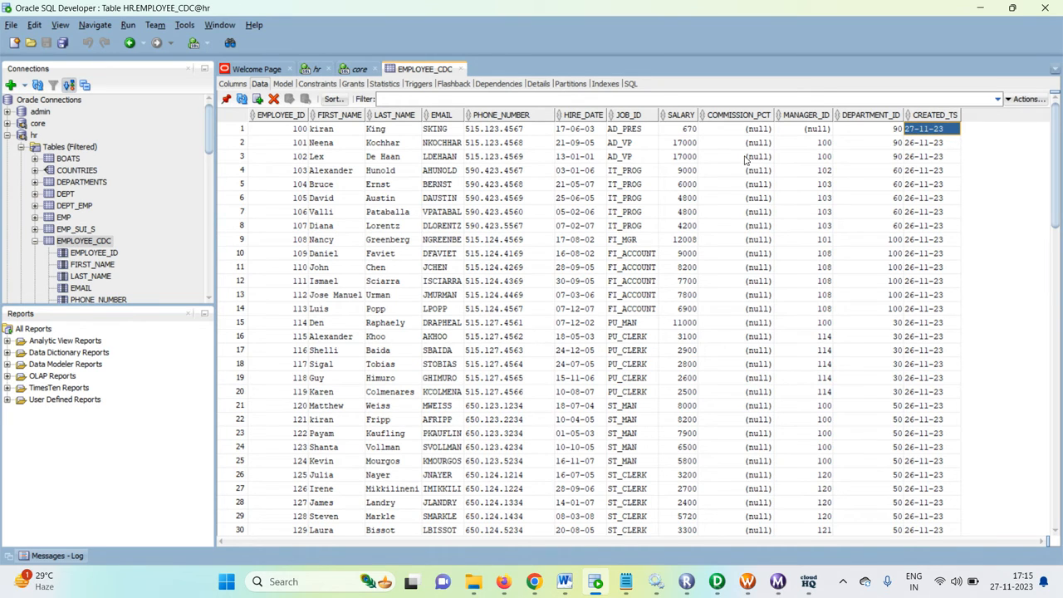
left_click(911, 131)
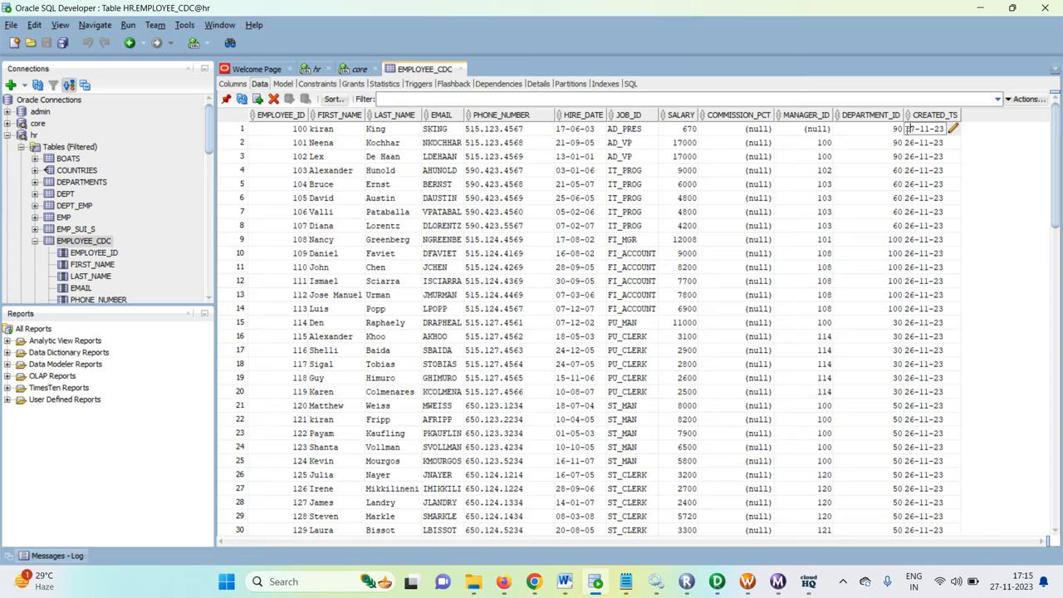
key("Delete")
type("26")
left_click(741, 171)
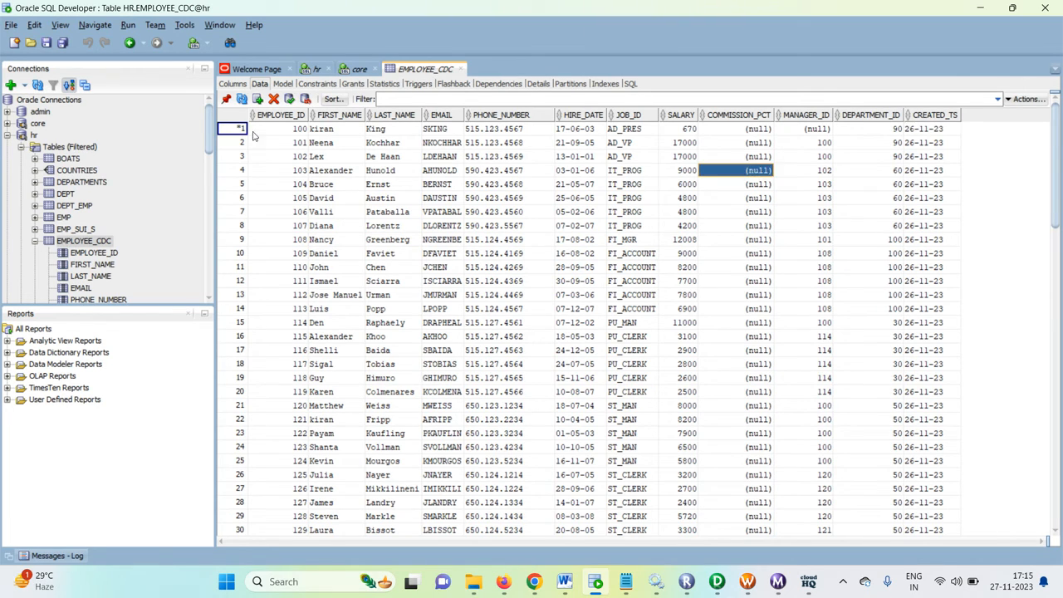
left_click(290, 99)
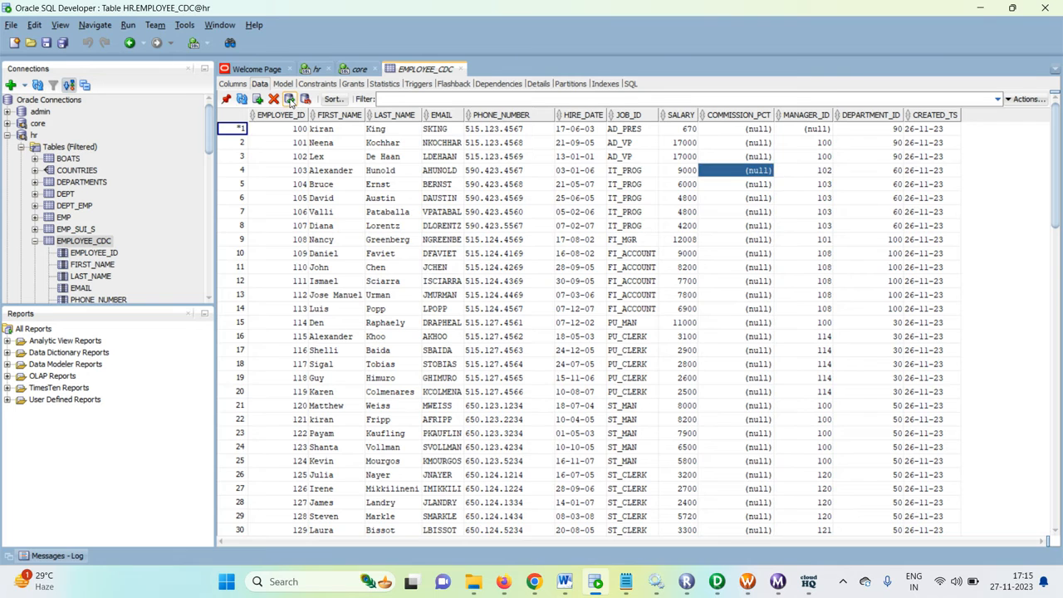
Step: Rerun wf_employees_CDC_video from Workflow Manager after the 26-11-23 change and check the run's statistics in Workflow Monitor
left_click(748, 582)
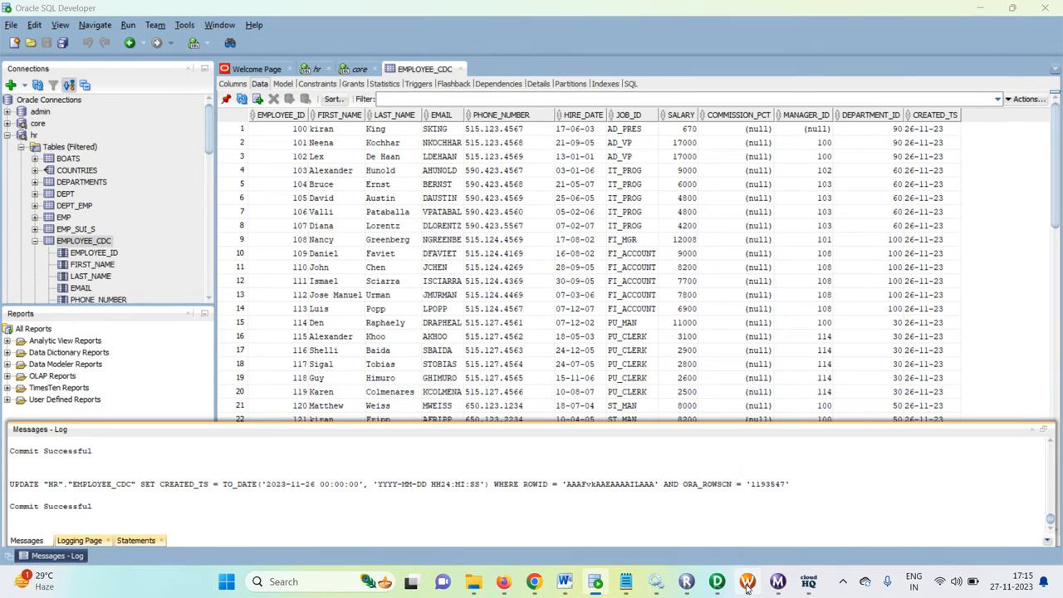
right_click(690, 287)
left_click(727, 442)
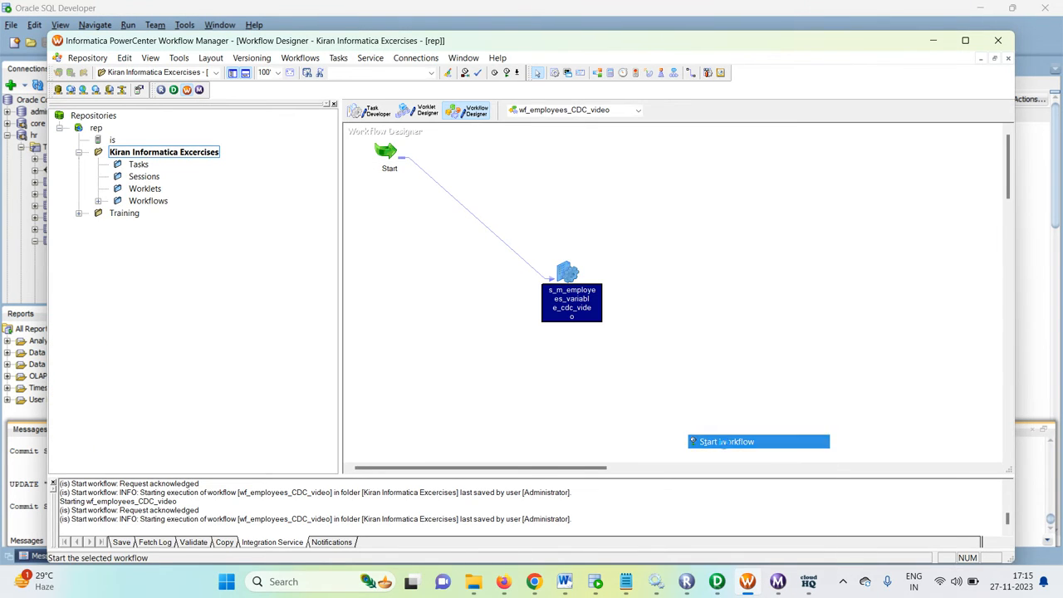
left_click(778, 581)
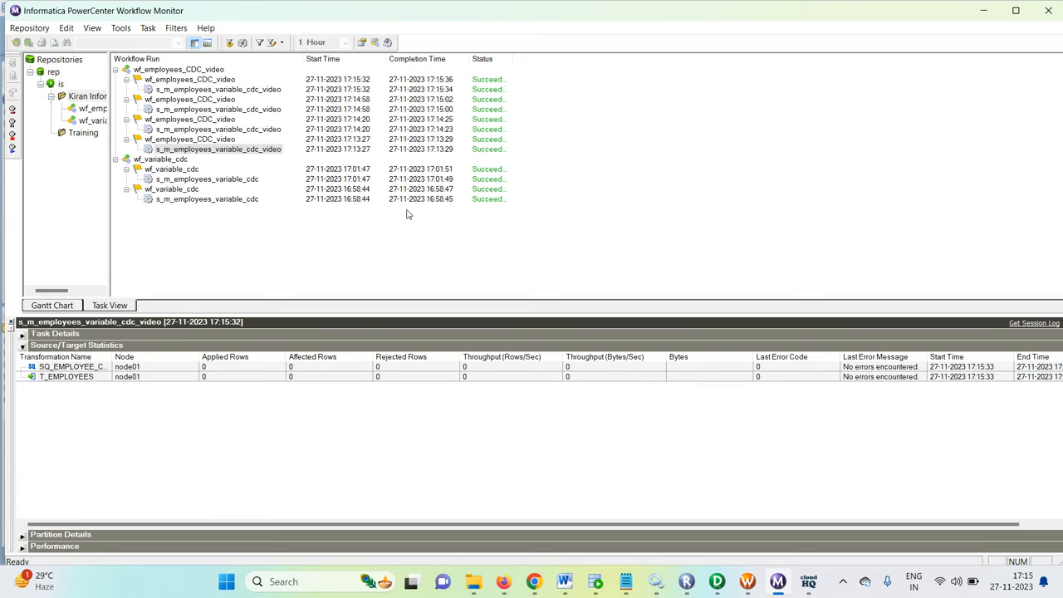
Step: Return to Workflow Manager, check the session's persistent value of $$max_created_dt after the run with the older date, and close the dialog
left_click(748, 582)
right_click(562, 274)
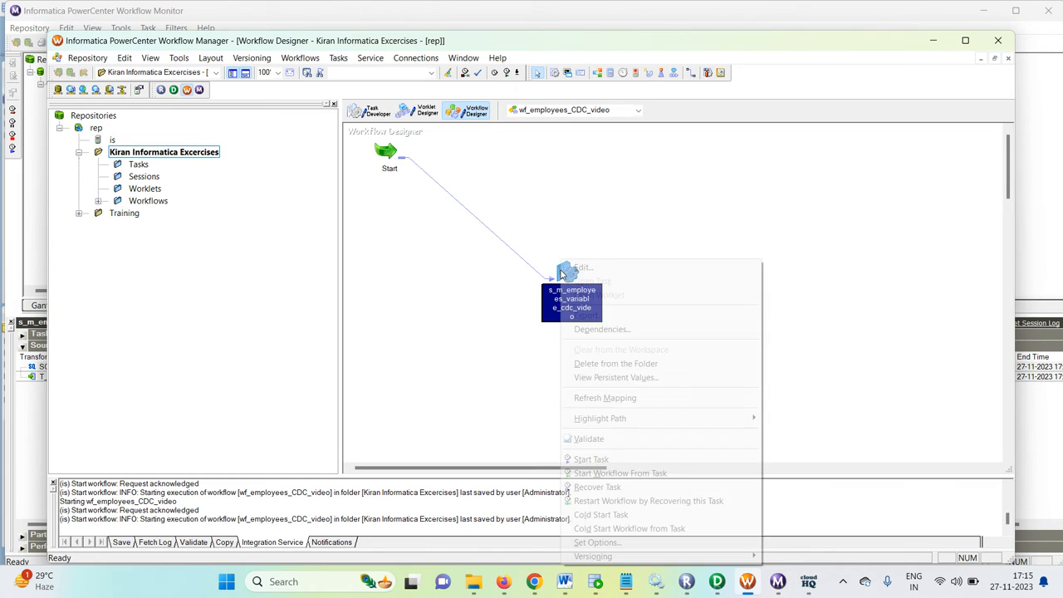
left_click(594, 378)
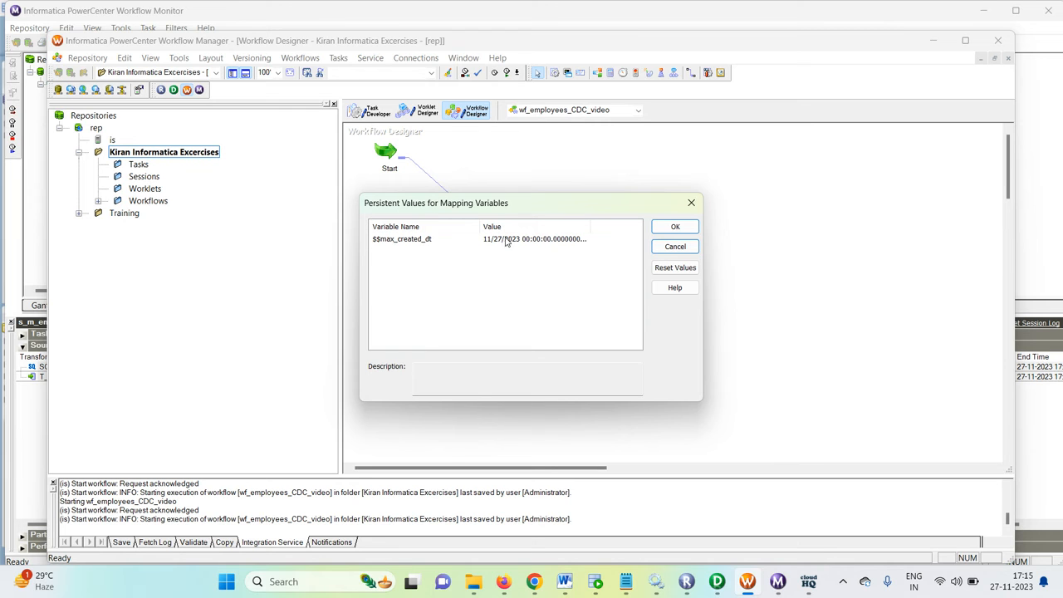
left_click(692, 203)
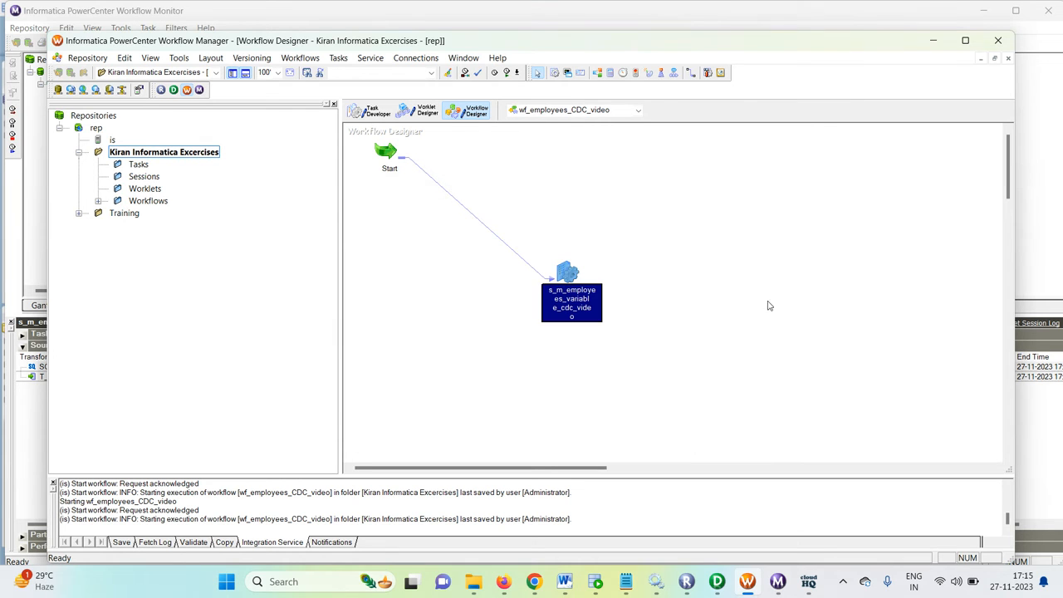
Step: Switch to Oracle SQL Developer, set CREATED_TS in the first row of EMPLOYEE_CDC to 28-11-23, and commit the change
left_click(717, 582)
left_click(747, 584)
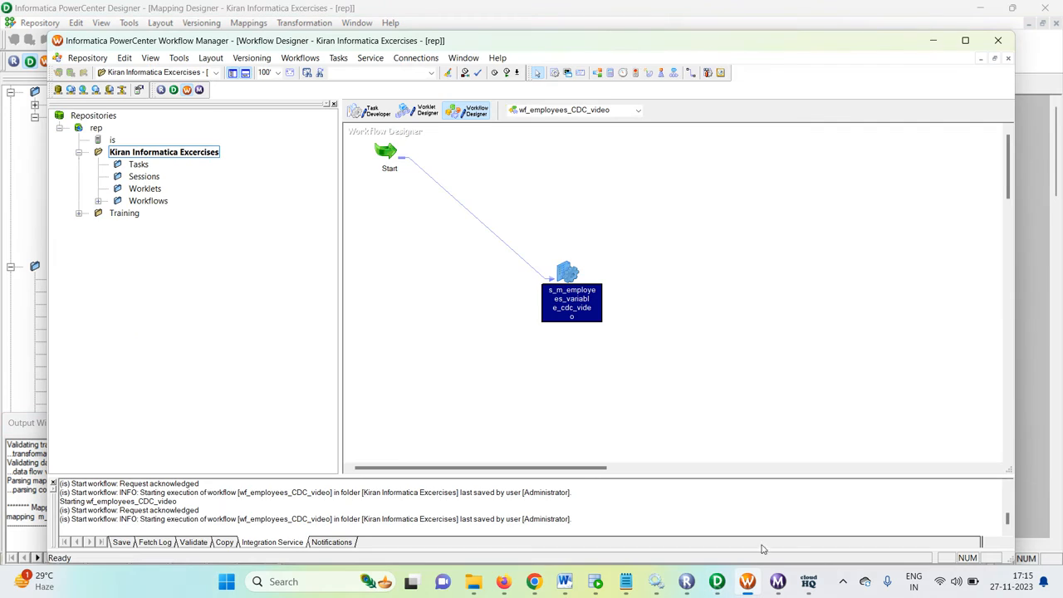
left_click(596, 584)
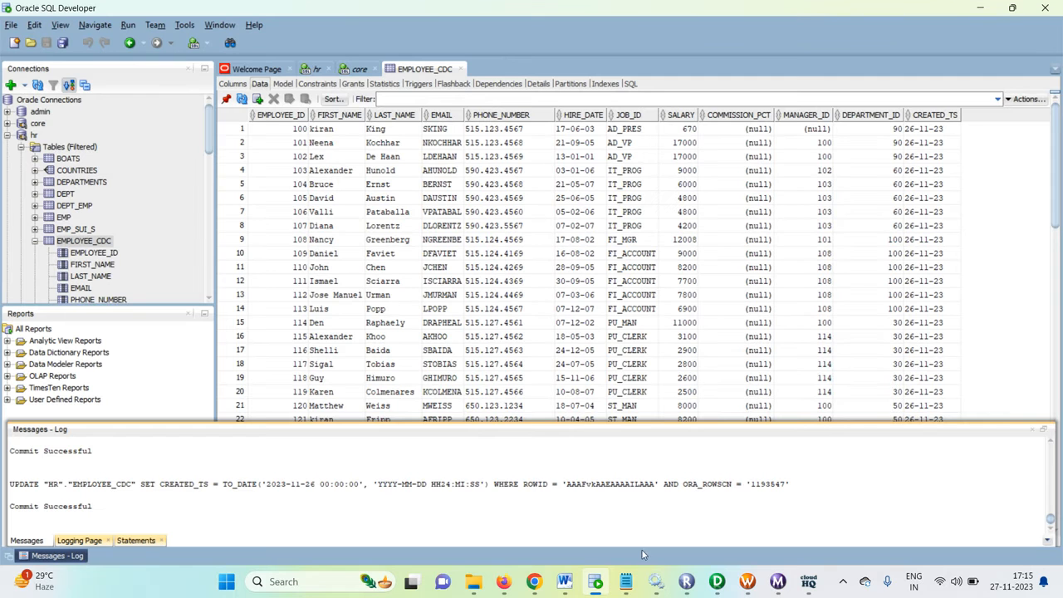
left_click(910, 131)
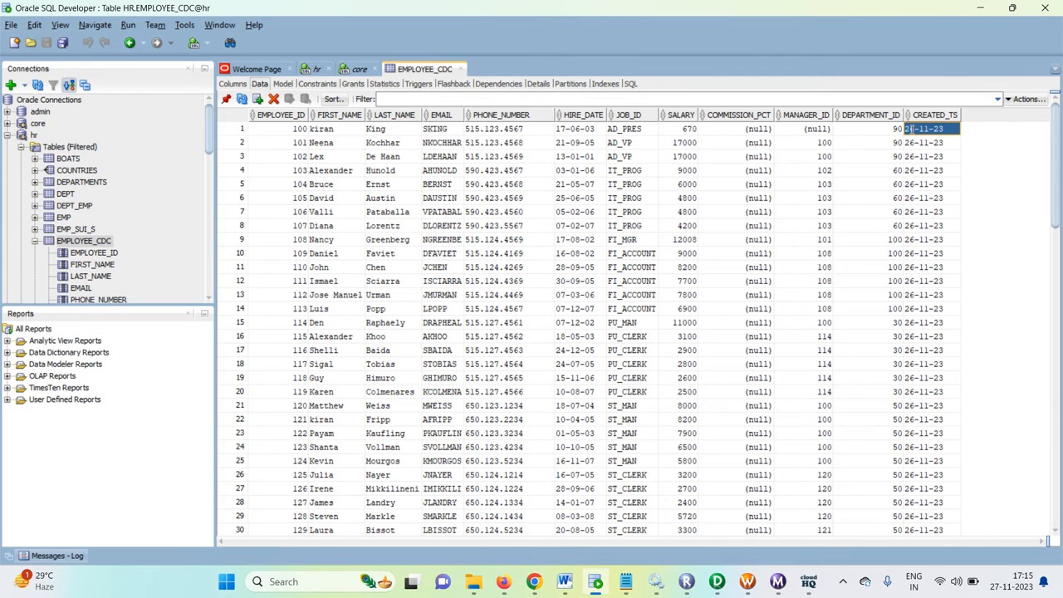
left_click(908, 128)
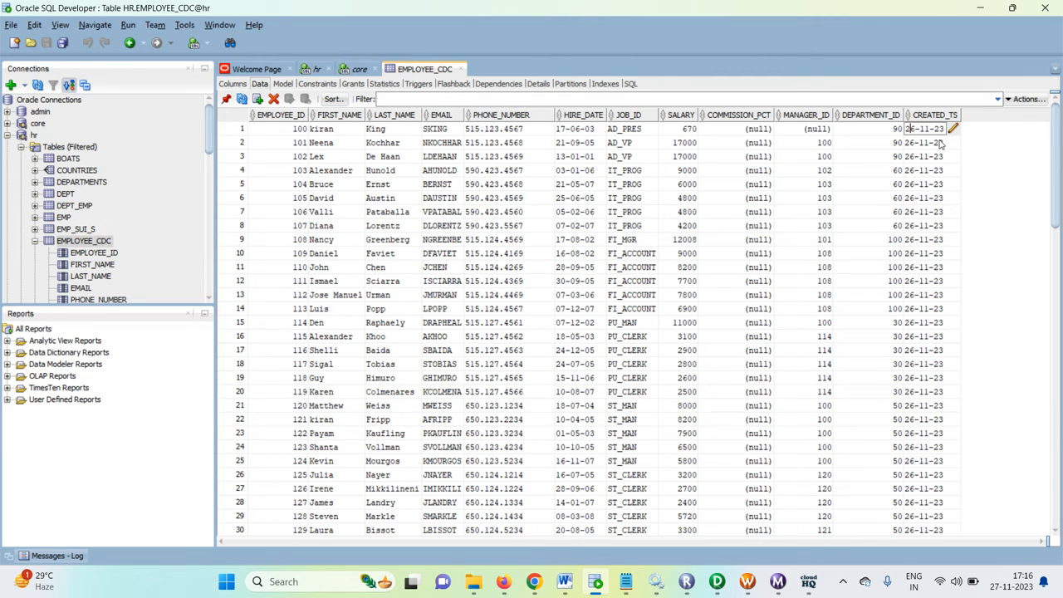
key("Delete")
type("8")
left_click(370, 324)
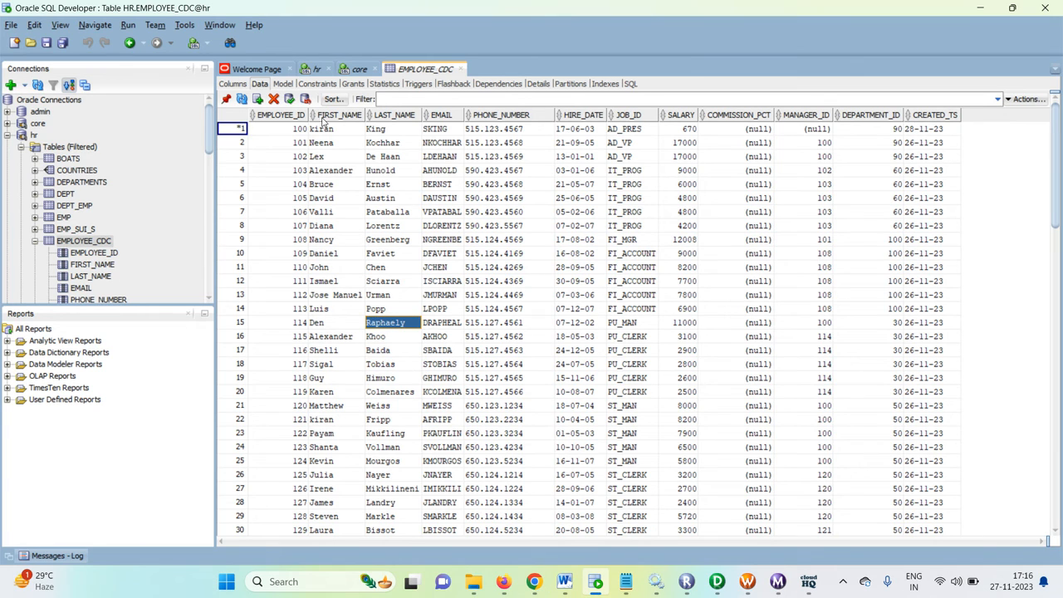
left_click(289, 99)
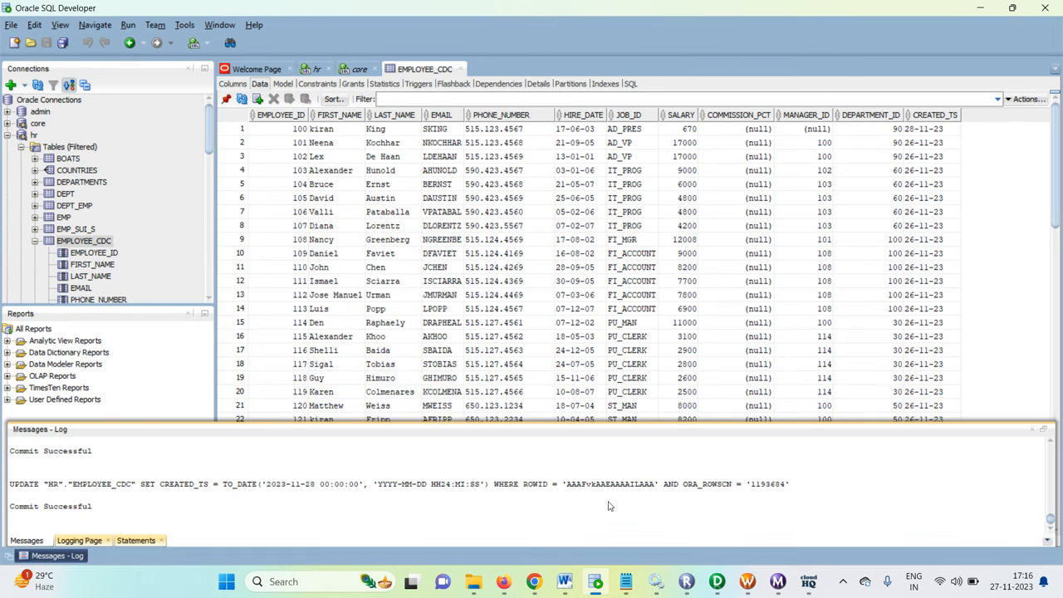
Step: Rerun wf_employees_CDC_video from Workflow Manager after the 28-11-23 change and check the run's statistics in Workflow Monitor
left_click(748, 582)
right_click(658, 254)
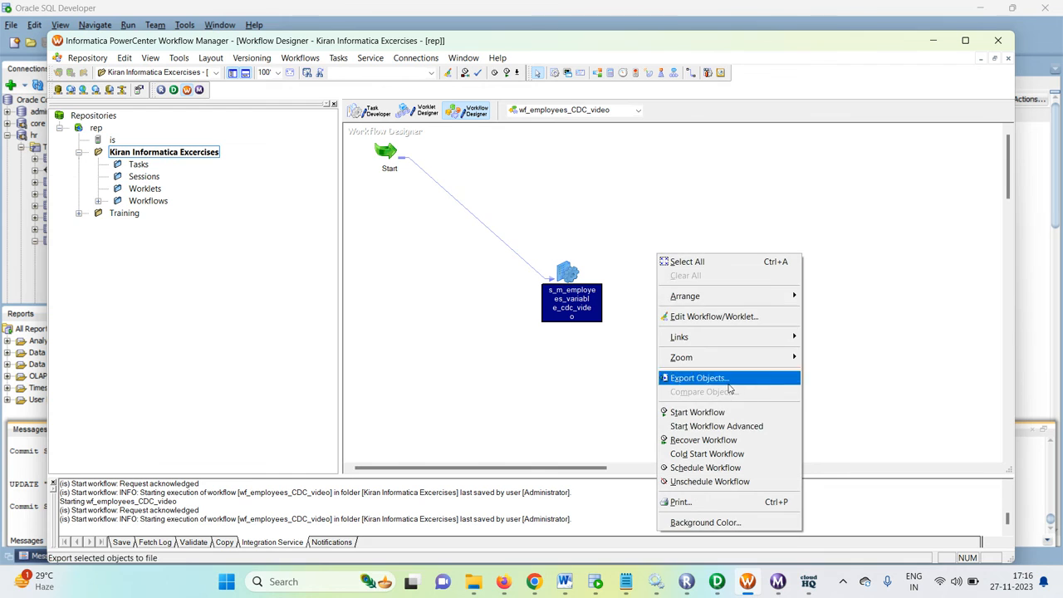
left_click(693, 412)
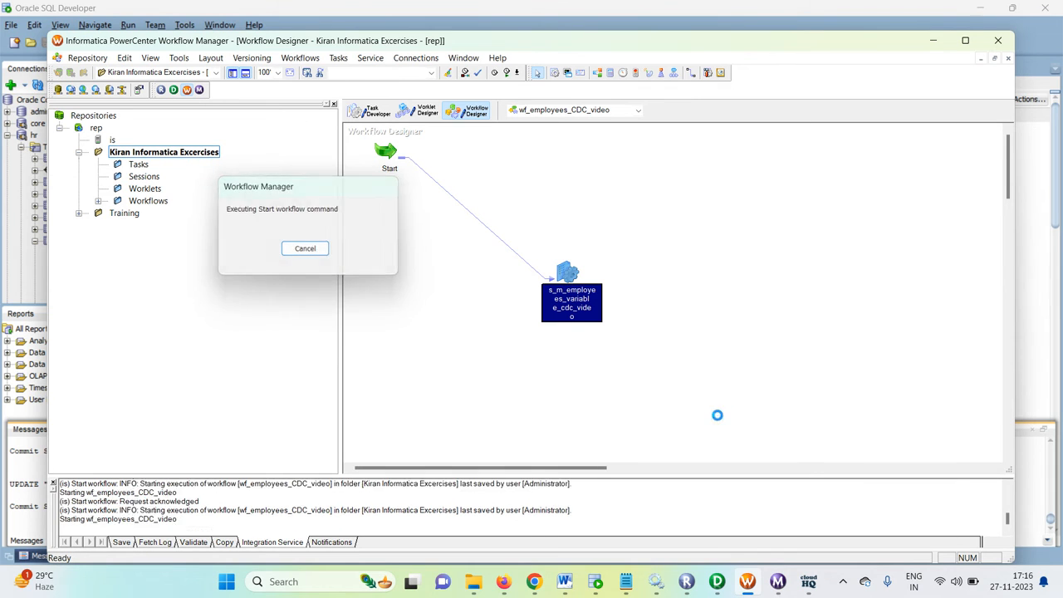
left_click(778, 581)
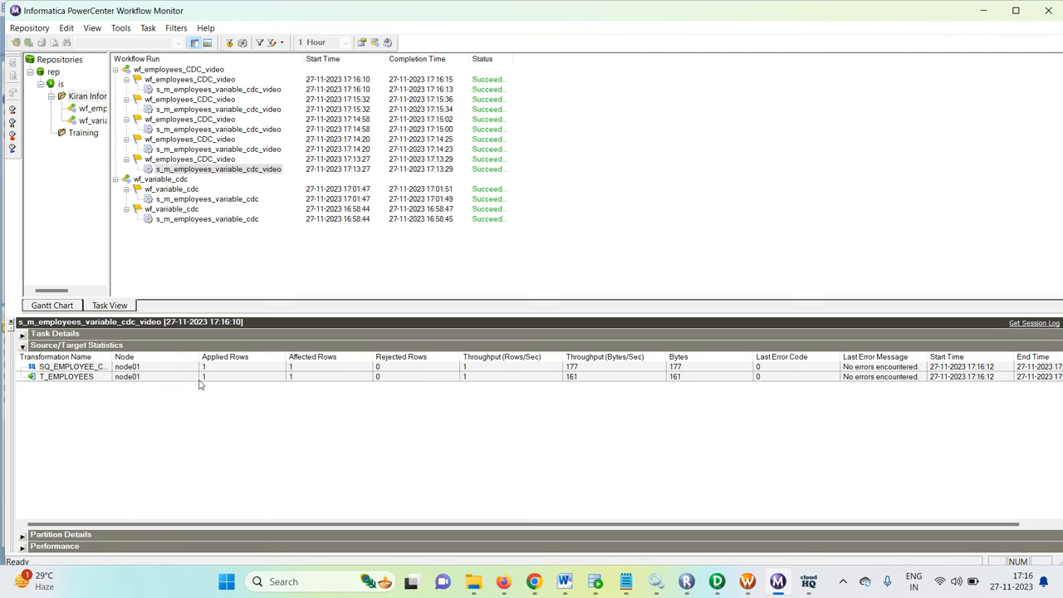
Step: Return to Workflow Manager, check the session's persistent value of $$max_created_dt after the 28-11-23 load, and close the dialog
left_click(748, 581)
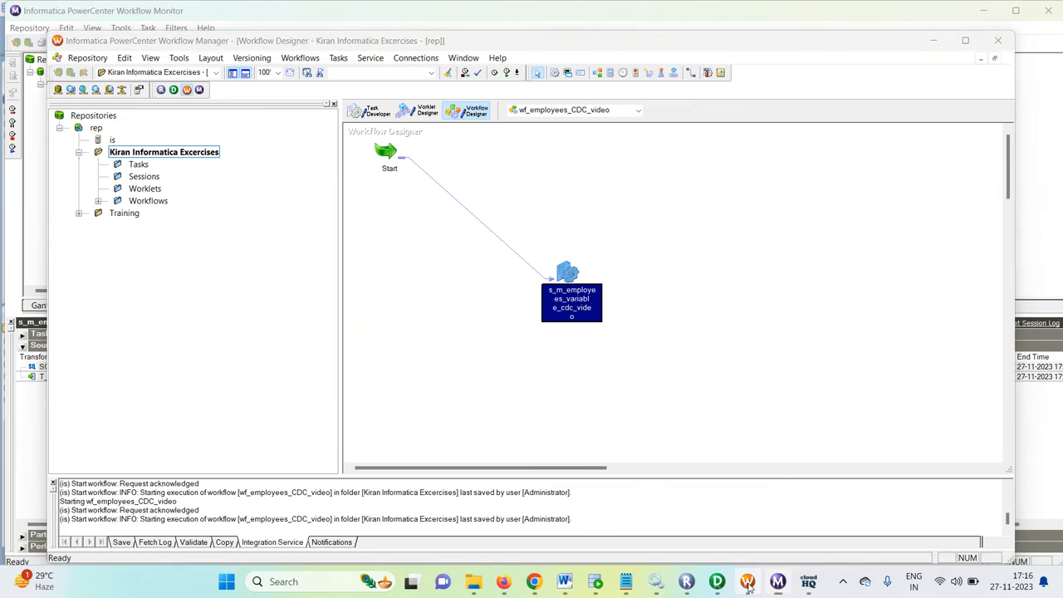
right_click(573, 291)
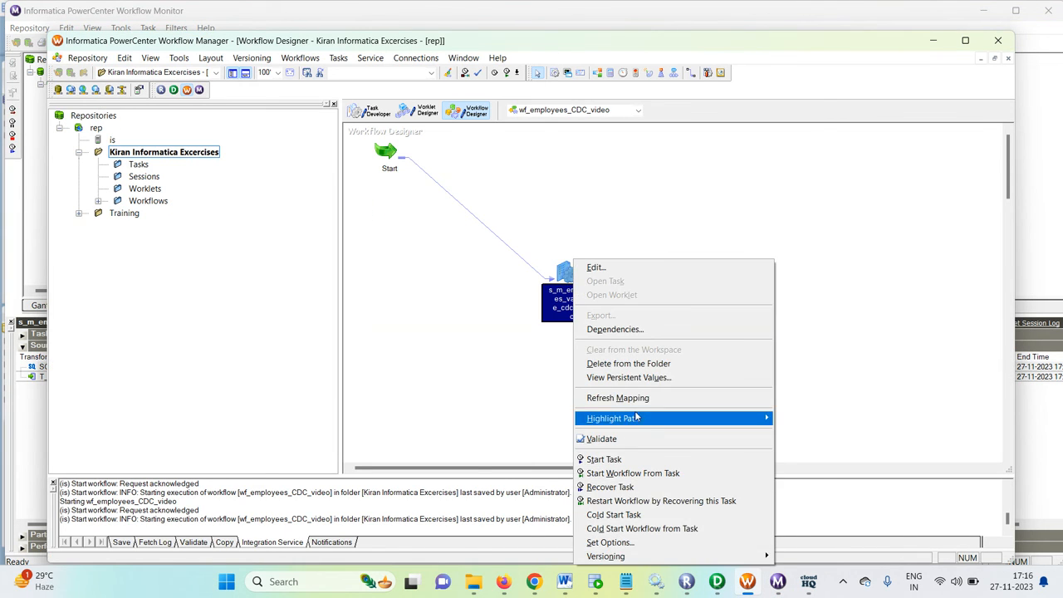
left_click(632, 378)
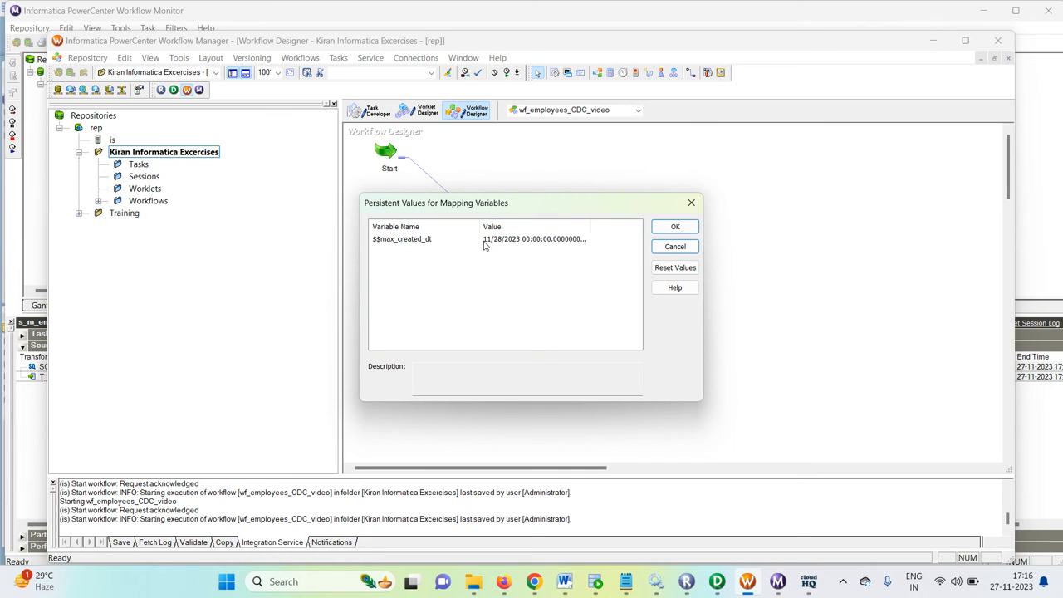
left_click(692, 204)
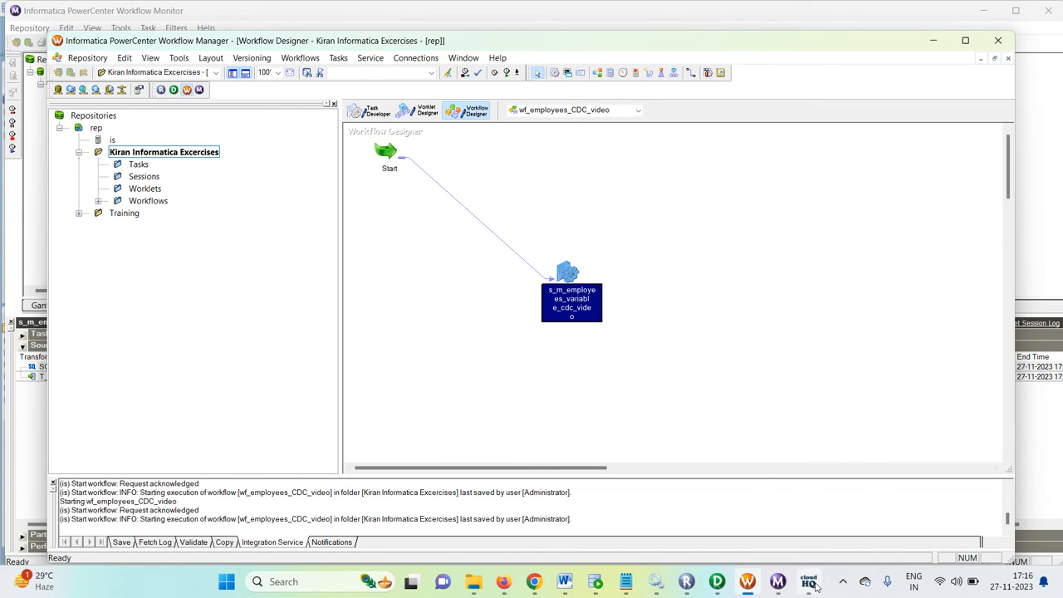
mouse_move(816, 588)
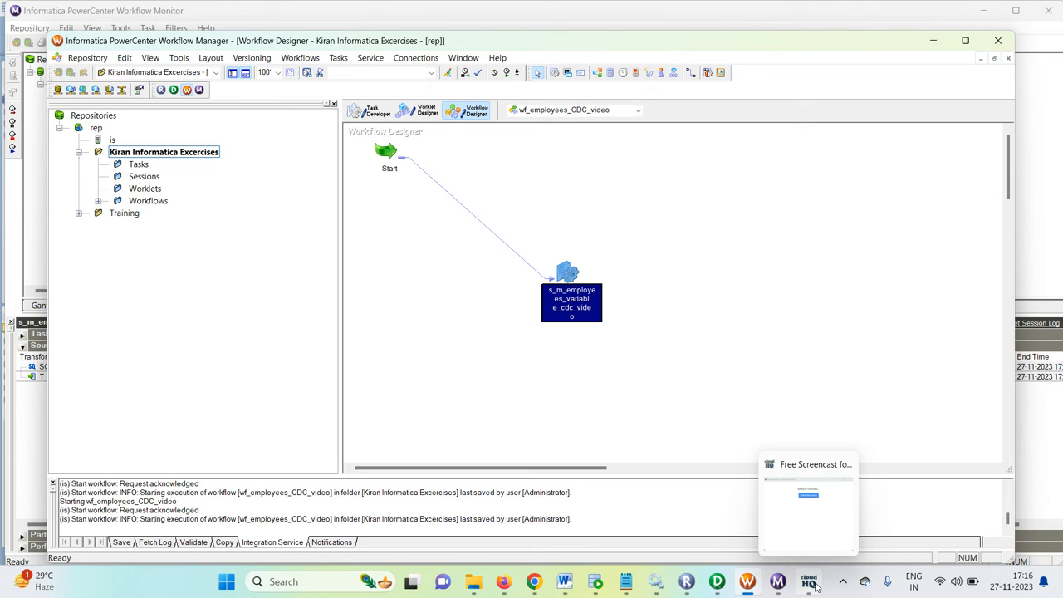
left_click(815, 586)
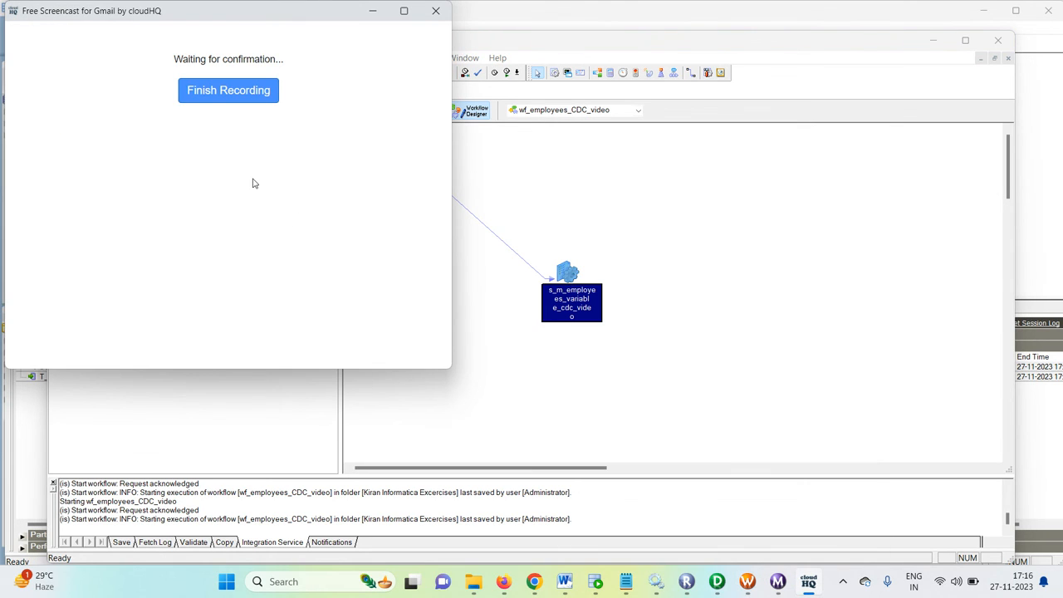